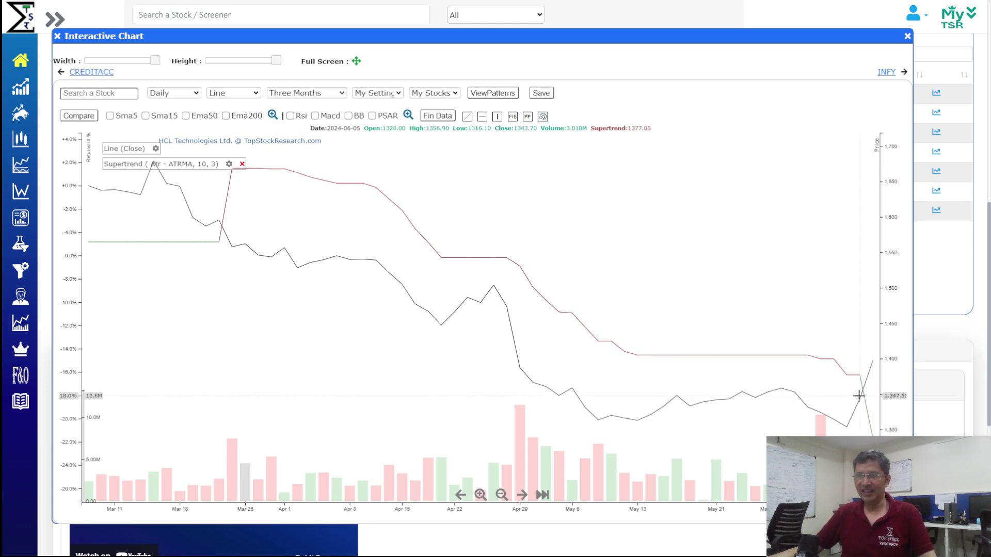
View the Supertrend chart of Infosys (INFY) and close the interactive chart
{"action": "left_click", "coordinate": [884, 75]}
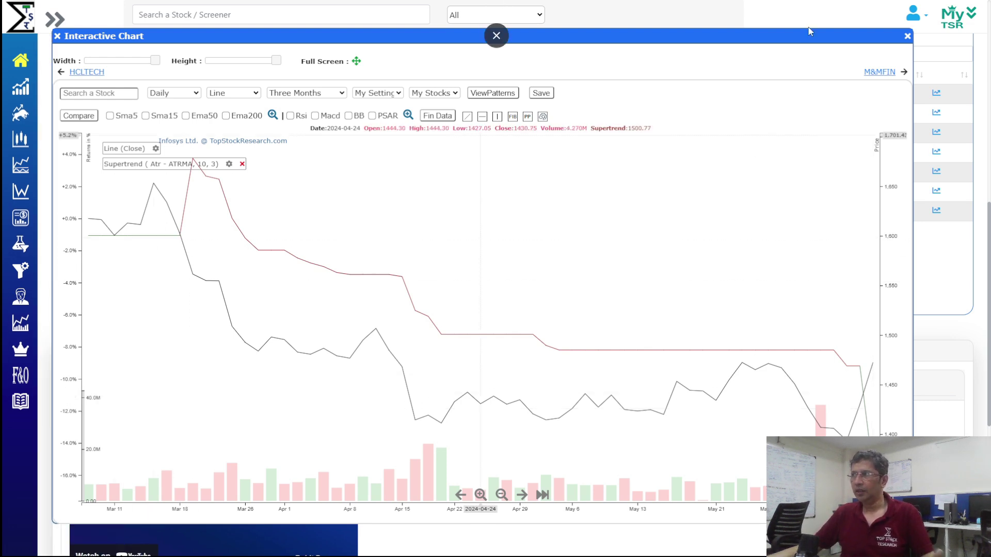
{"action": "left_click", "coordinate": [907, 36]}
Change the Supertrend filter's price condition to Cross Below (CB) and run the screener on the NSE 500 basket
{"action": "scroll", "coordinate": [615, 290], "scroll_direction": "up", "scroll_amount": 5}
{"action": "scroll", "coordinate": [594, 288], "scroll_direction": "up", "scroll_amount": 3}
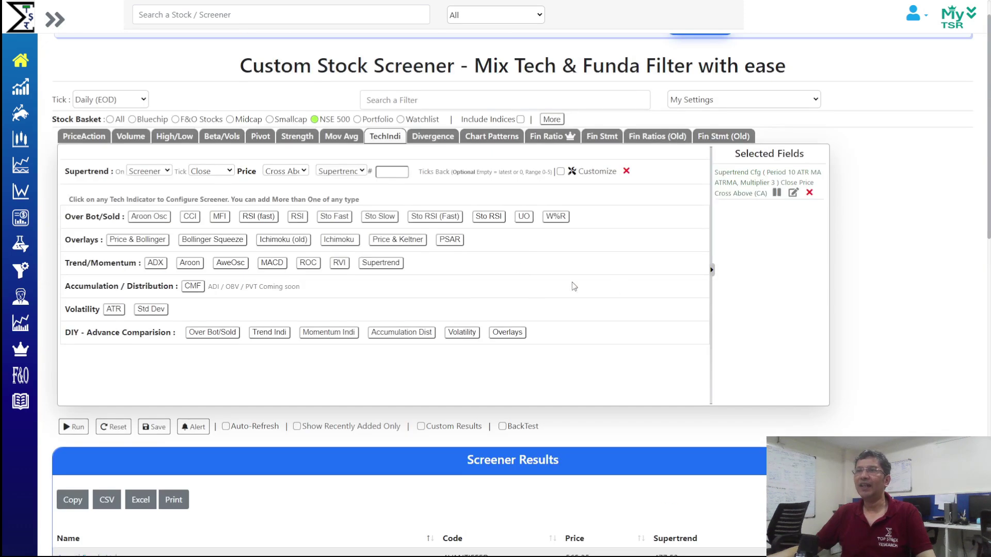
{"action": "left_click", "coordinate": [289, 172]}
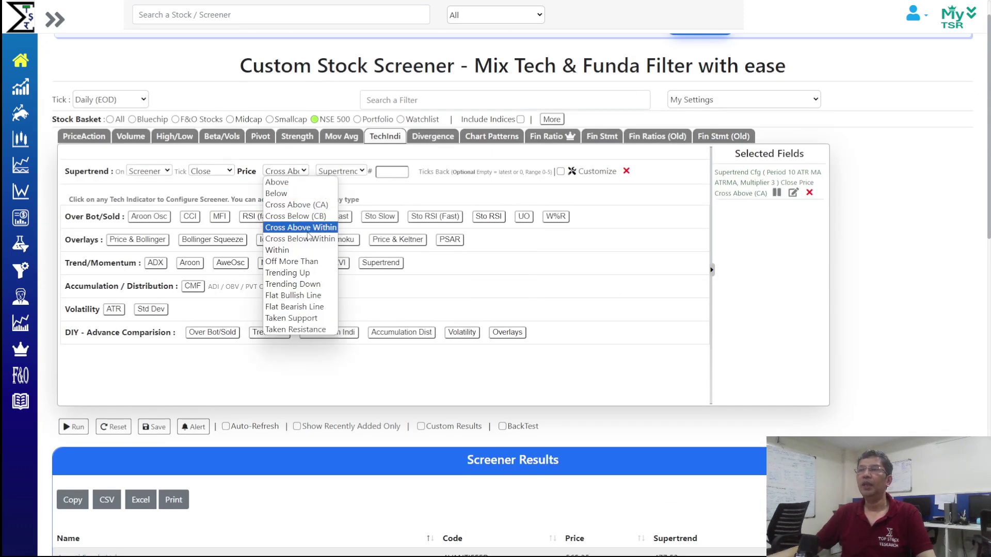
{"action": "left_click", "coordinate": [316, 217]}
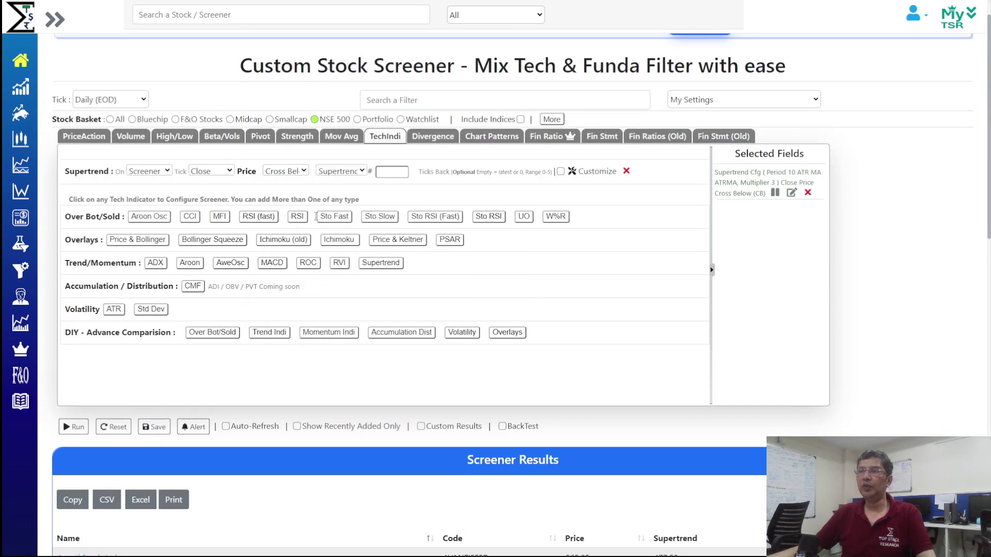
{"action": "left_click", "coordinate": [63, 427]}
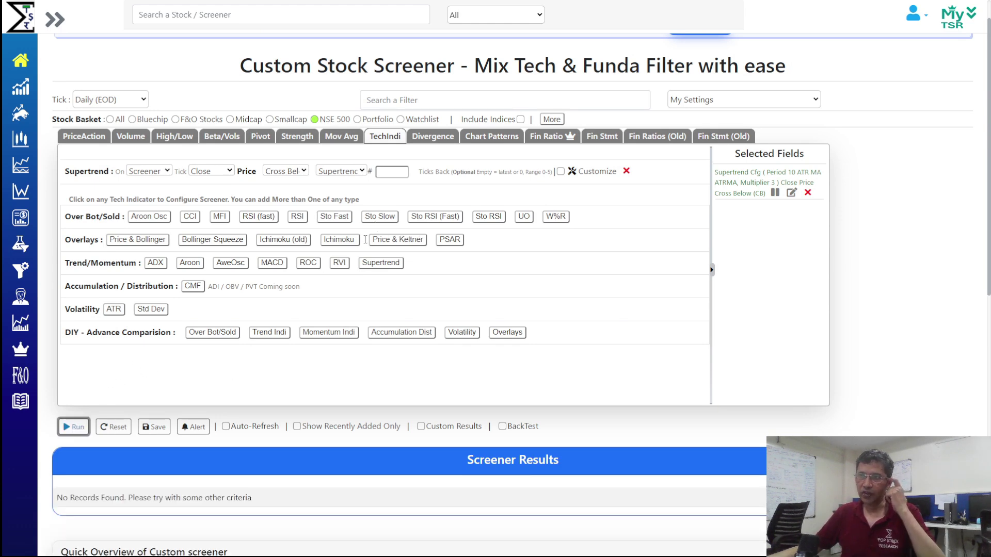
Try the 1 Hour tick and the 30 Minutes tick for the Supertrend Cross Below screener
{"action": "left_click", "coordinate": [141, 98]}
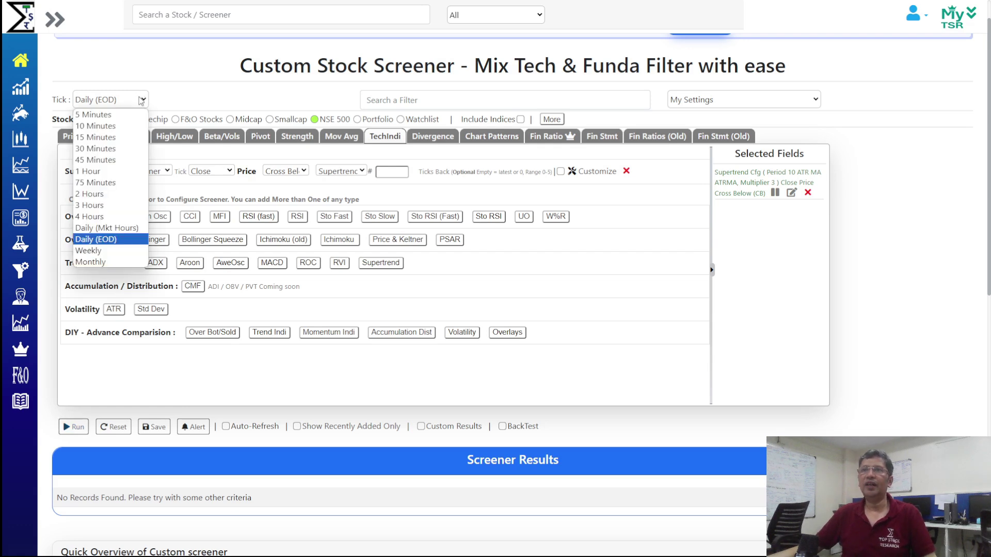
{"action": "left_click", "coordinate": [123, 176]}
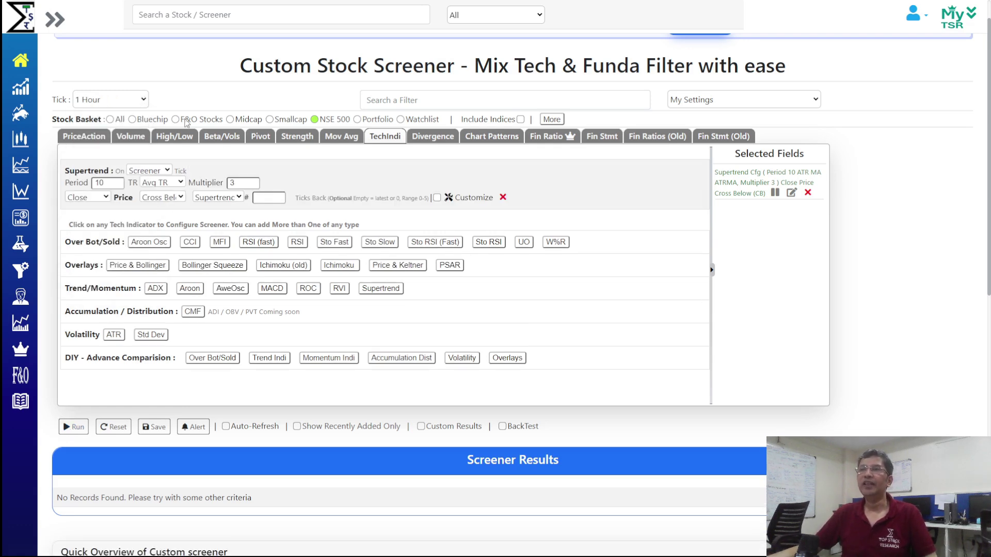
{"action": "left_click", "coordinate": [124, 100]}
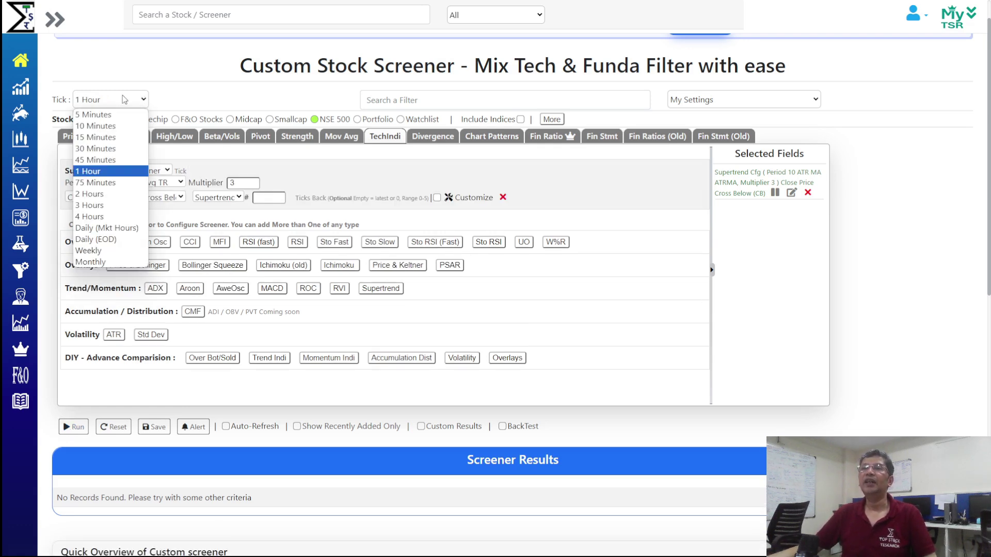
{"action": "left_click", "coordinate": [127, 148]}
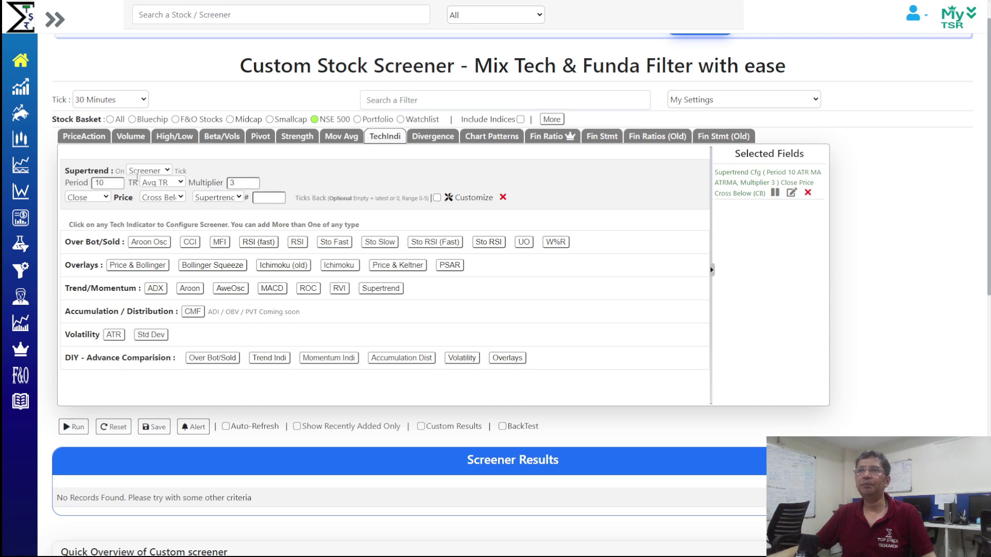
Set the screener's tick to 15 Minutes and run the Supertrend Cross Below scan
{"action": "left_click", "coordinate": [122, 100]}
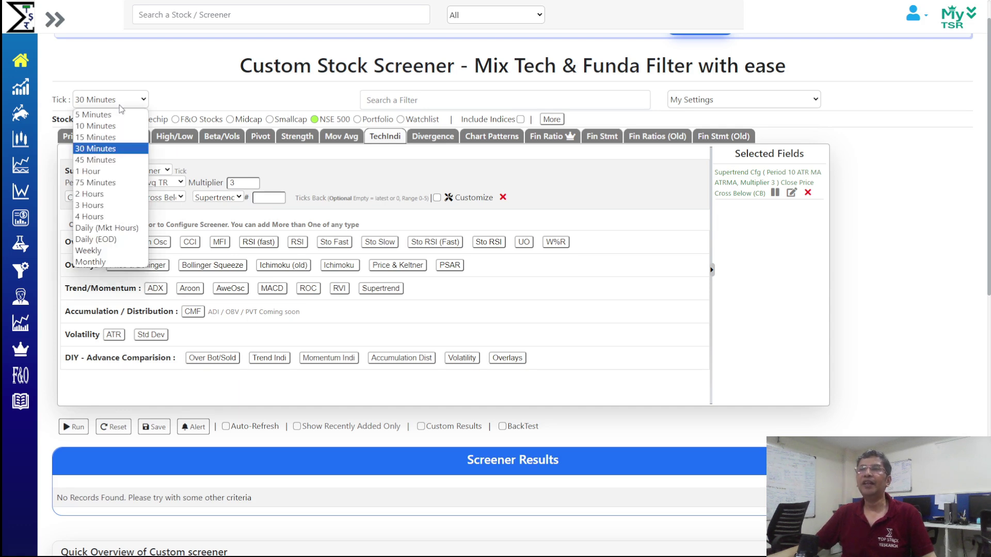
{"action": "left_click", "coordinate": [122, 137]}
{"action": "scroll", "coordinate": [122, 137], "scroll_direction": "down", "scroll_amount": 9}
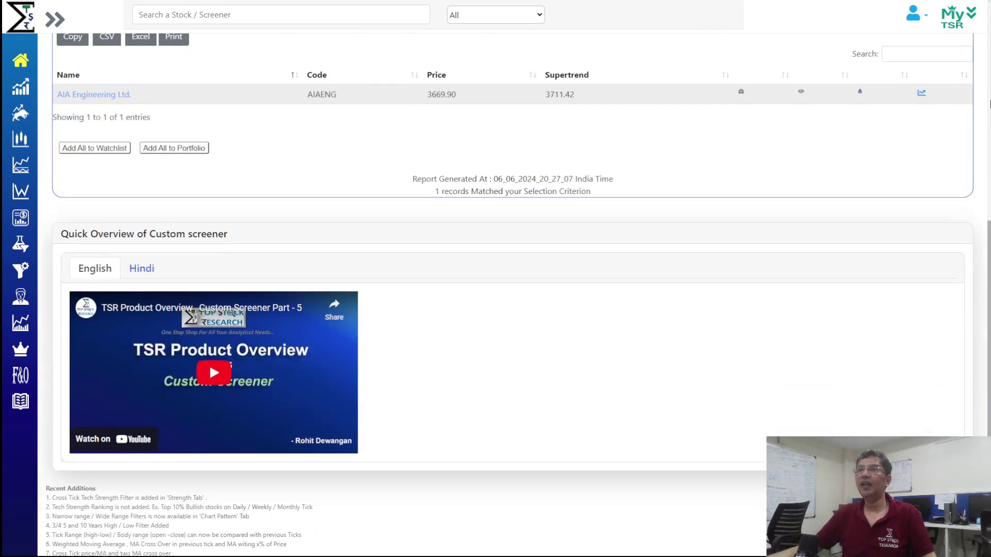
View the 15-minute Supertrend chart of AIA Engineering Ltd., close it and return to the screener criteria
{"action": "left_click", "coordinate": [921, 93]}
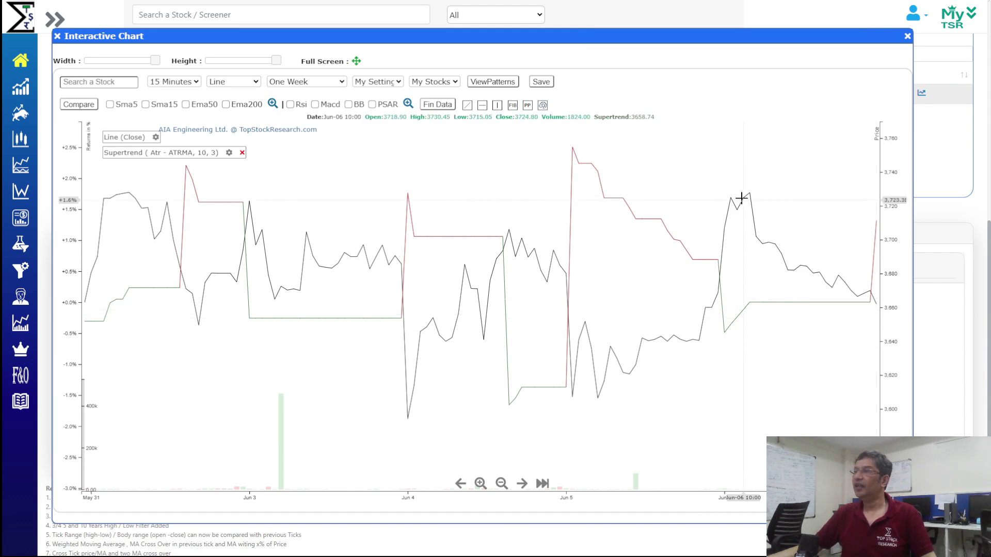
{"action": "left_click", "coordinate": [908, 36]}
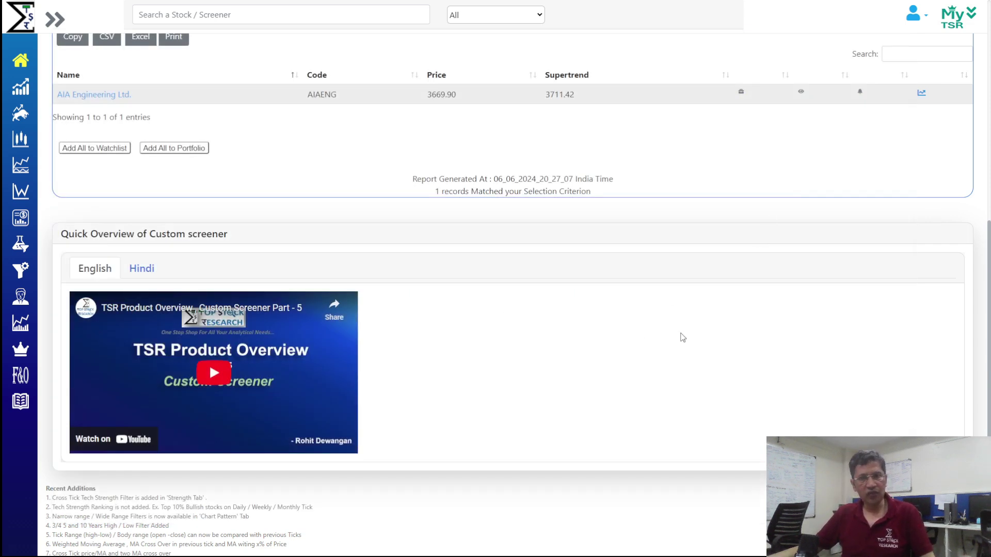
{"action": "scroll", "coordinate": [683, 338], "scroll_direction": "up", "scroll_amount": 1}
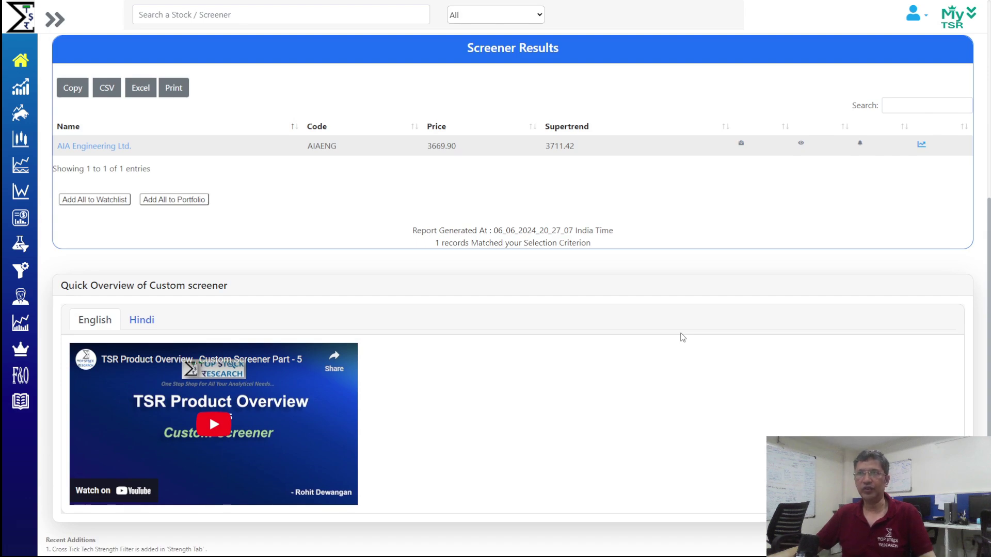
{"action": "scroll", "coordinate": [683, 337], "scroll_direction": "up", "scroll_amount": 9}
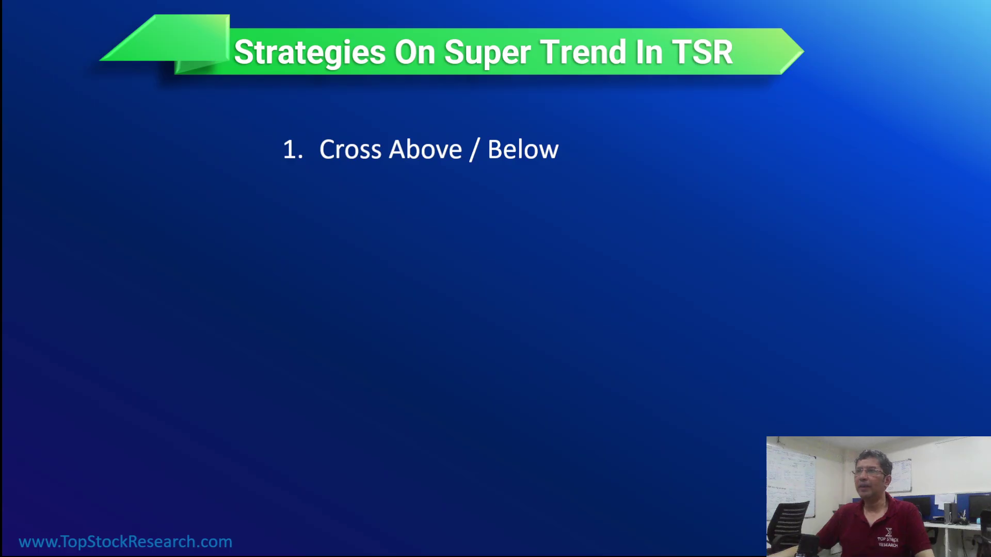
{"action": "left_click", "coordinate": [490, 225]}
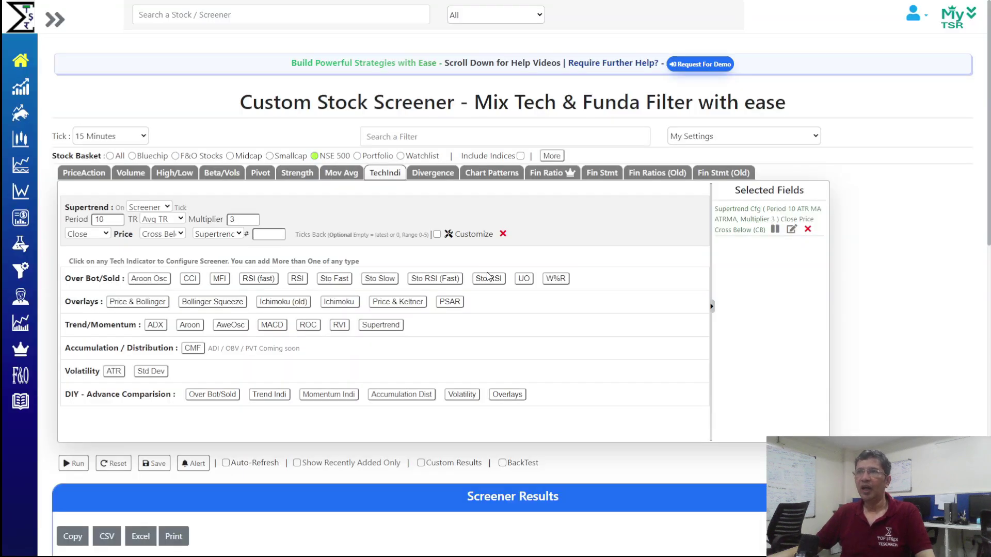
Change the Supertrend filter's condition to Trending Up for a minimum of 5 ticks and run the screener
{"action": "left_click", "coordinate": [224, 235]}
{"action": "left_click", "coordinate": [215, 244]}
{"action": "left_click", "coordinate": [163, 235]}
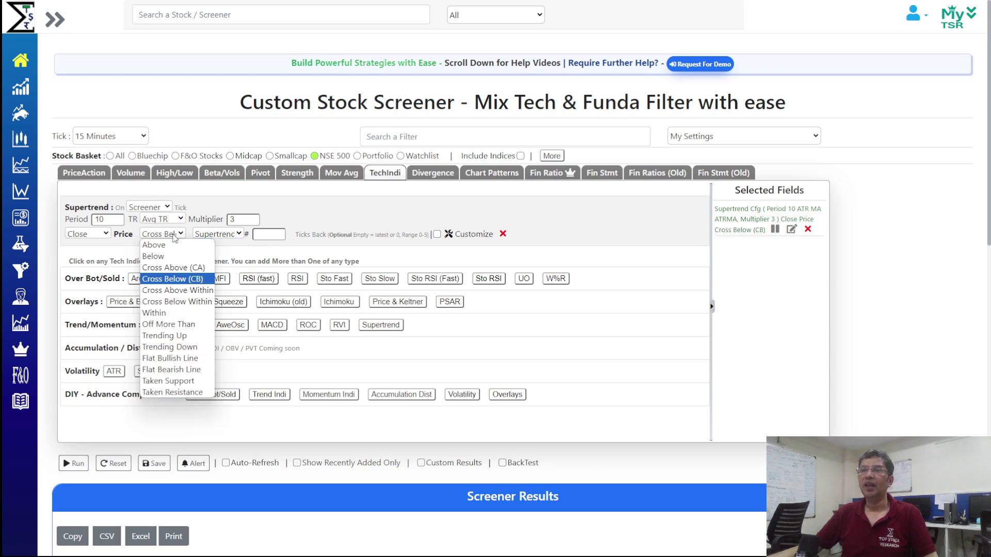
{"action": "left_click", "coordinate": [172, 336]}
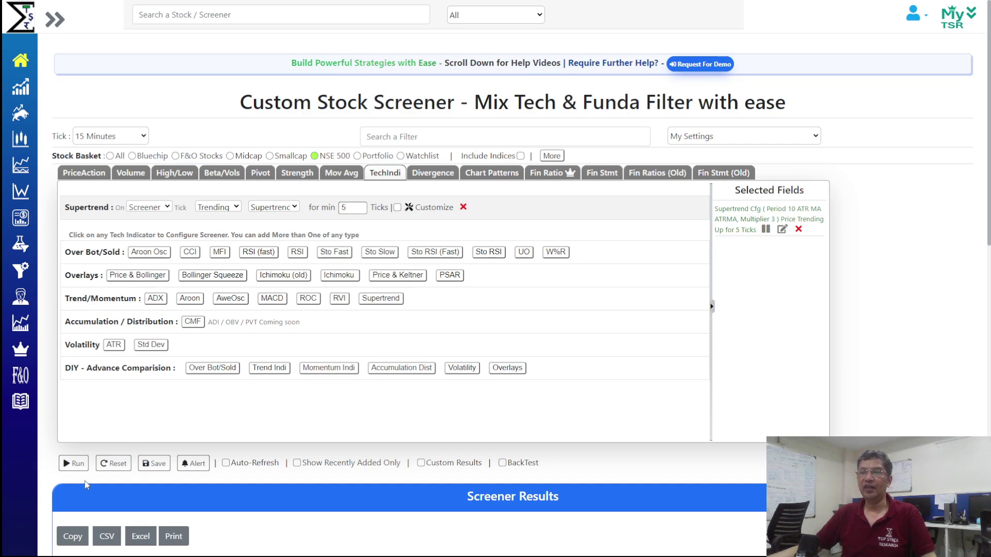
{"action": "left_click", "coordinate": [73, 463]}
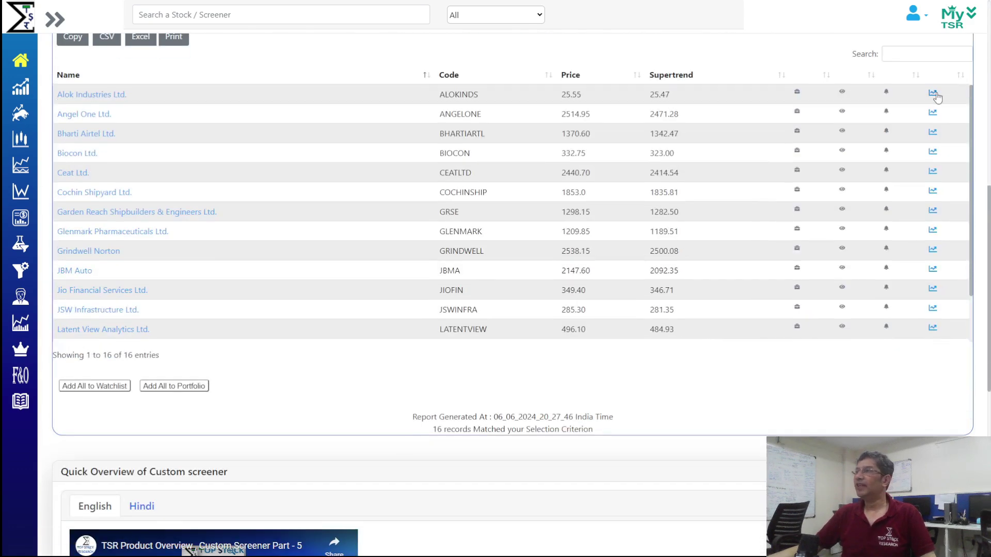
View the Supertrend charts of Alok Industries, Angel One and Bharti Airtel one after another and close the chart window
{"action": "left_click", "coordinate": [933, 94]}
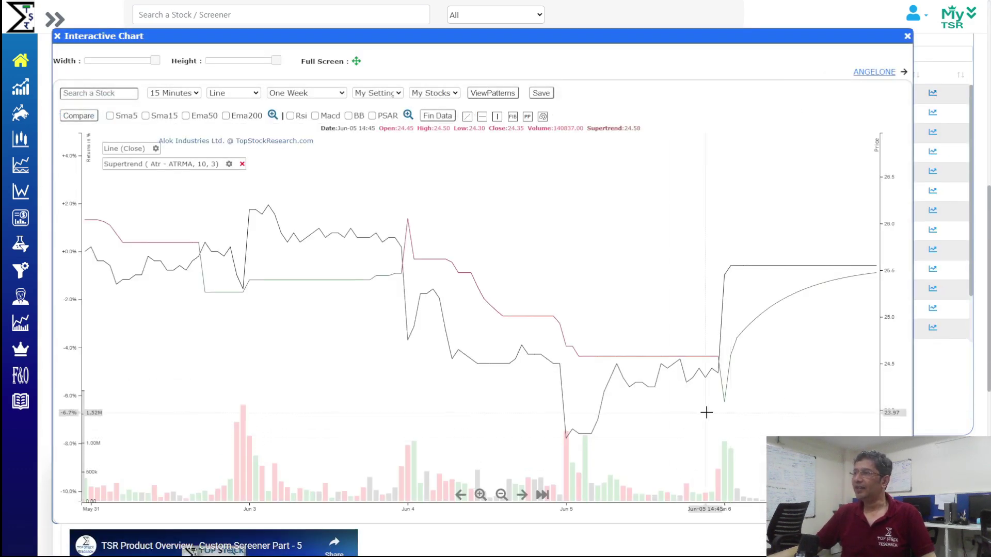
{"action": "left_click", "coordinate": [877, 72]}
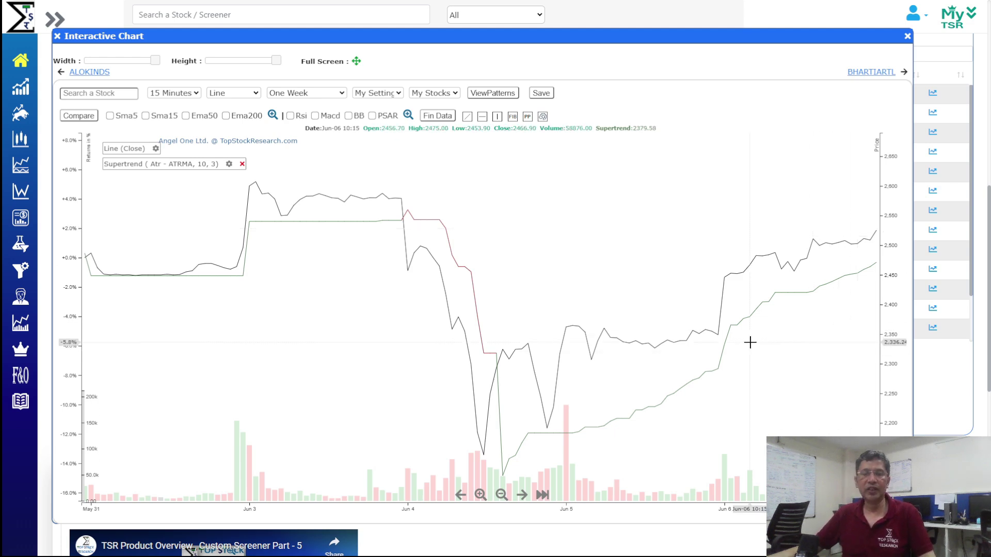
{"action": "left_click", "coordinate": [864, 72]}
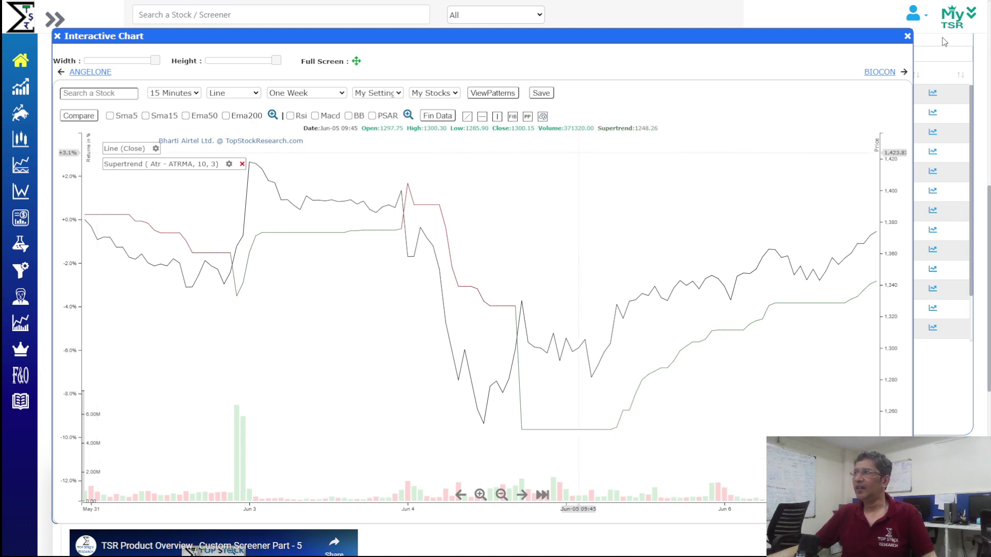
{"action": "left_click", "coordinate": [907, 38]}
Switch the Supertrend filter's condition to Trending Down for a minimum of 5 ticks and run the screener
{"action": "scroll", "coordinate": [371, 270], "scroll_direction": "up", "scroll_amount": 8}
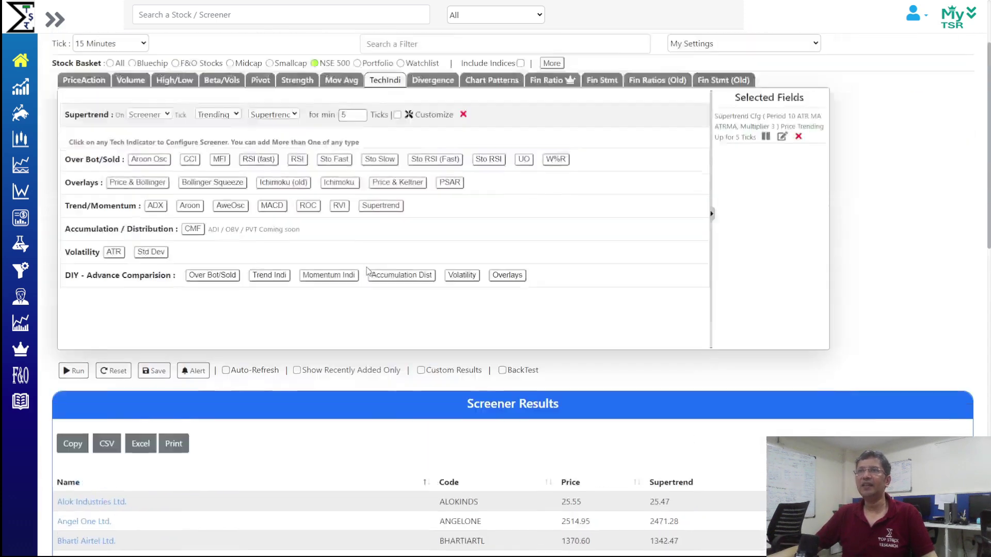
{"action": "left_click", "coordinate": [229, 172]}
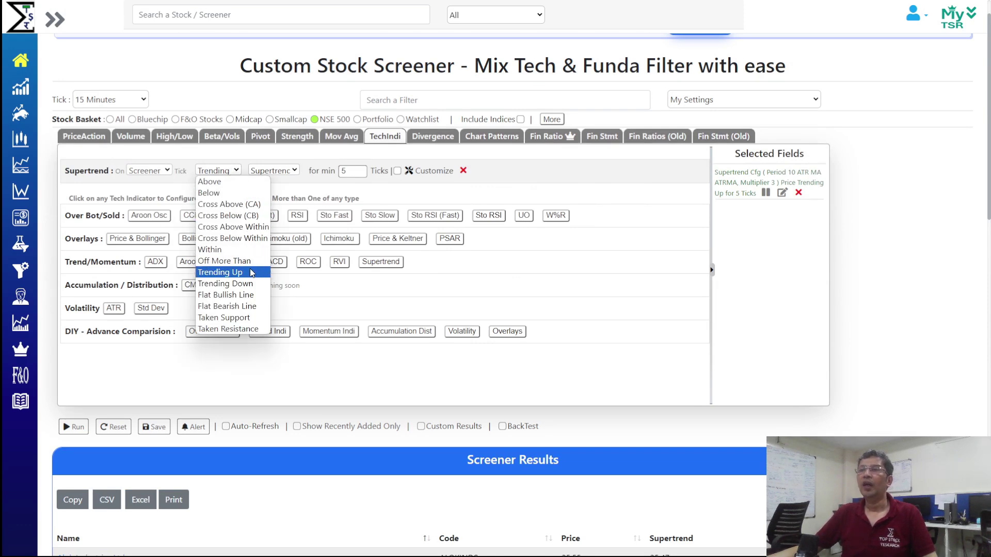
{"action": "left_click", "coordinate": [255, 284]}
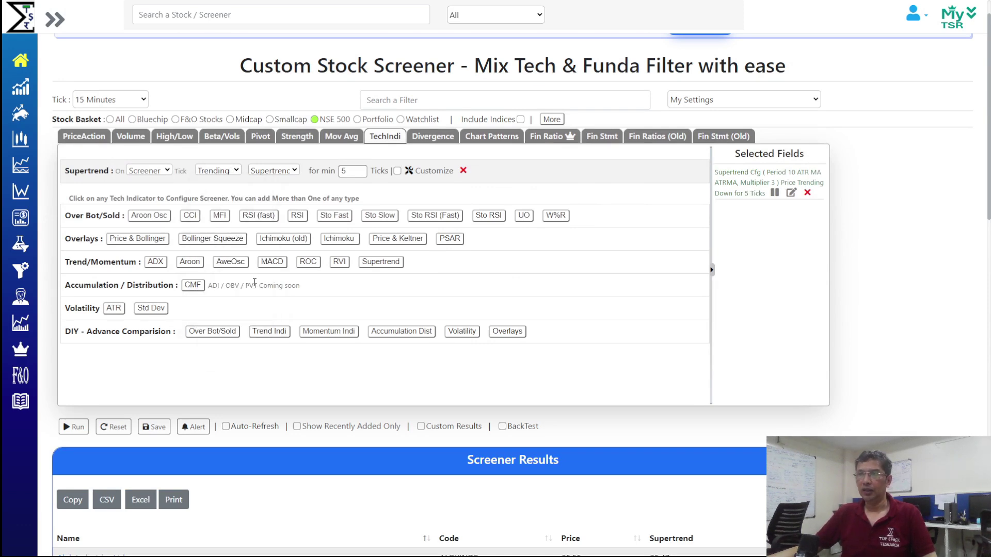
{"action": "left_click", "coordinate": [75, 427]}
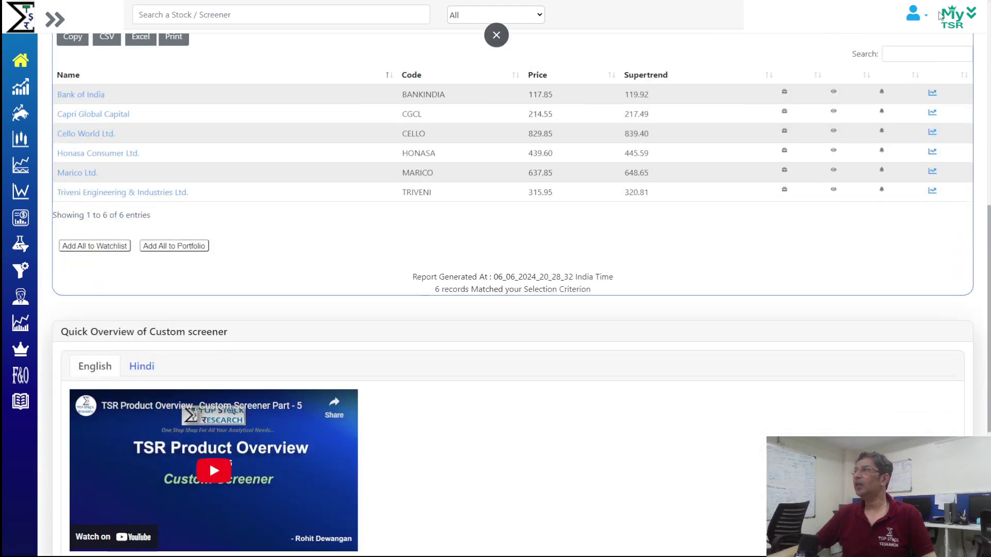
View the Supertrend charts of Bank of India and Capri Global Capital and close the chart window
{"action": "left_click", "coordinate": [932, 93]}
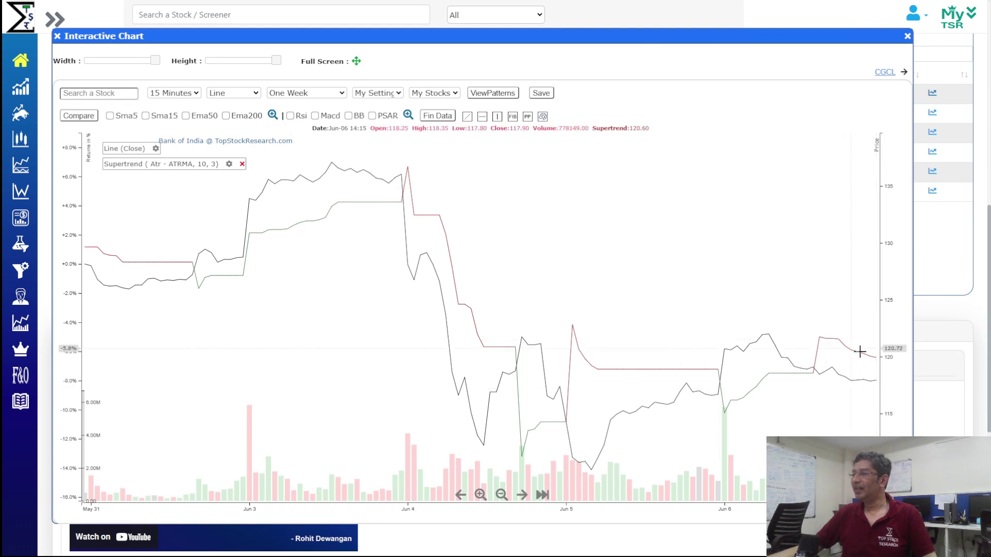
{"action": "left_click", "coordinate": [881, 73]}
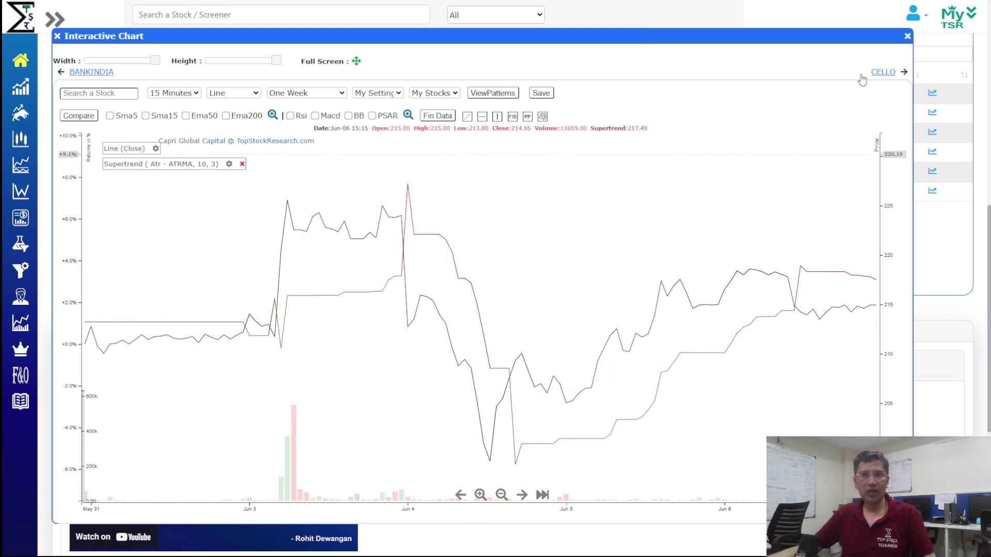
{"action": "left_click", "coordinate": [906, 37]}
Screen for stocks with Close price Above Supertrend on the Daily (EOD) tick
{"action": "scroll", "coordinate": [459, 260], "scroll_direction": "up", "scroll_amount": 1}
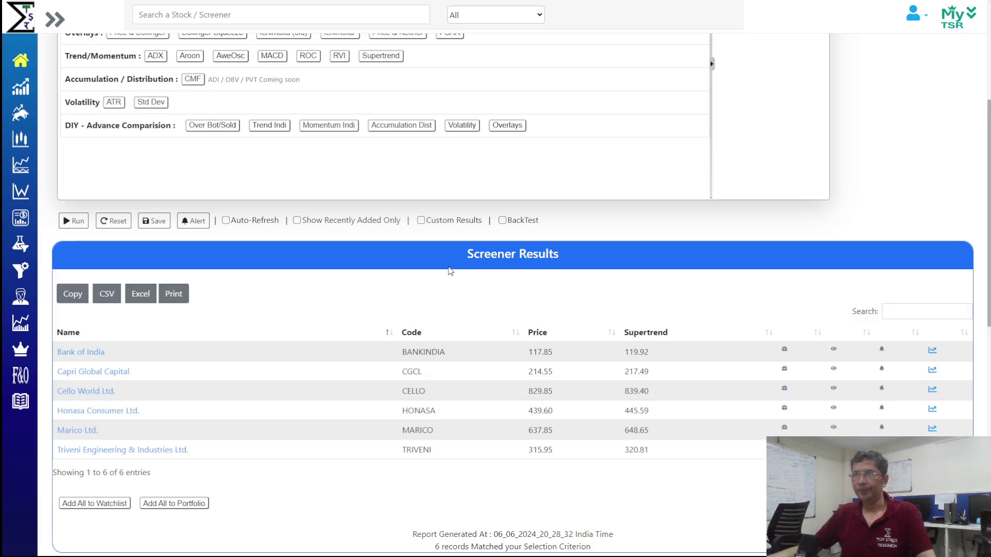
{"action": "scroll", "coordinate": [445, 275], "scroll_direction": "up", "scroll_amount": 4}
{"action": "scroll", "coordinate": [445, 275], "scroll_direction": "up", "scroll_amount": 1}
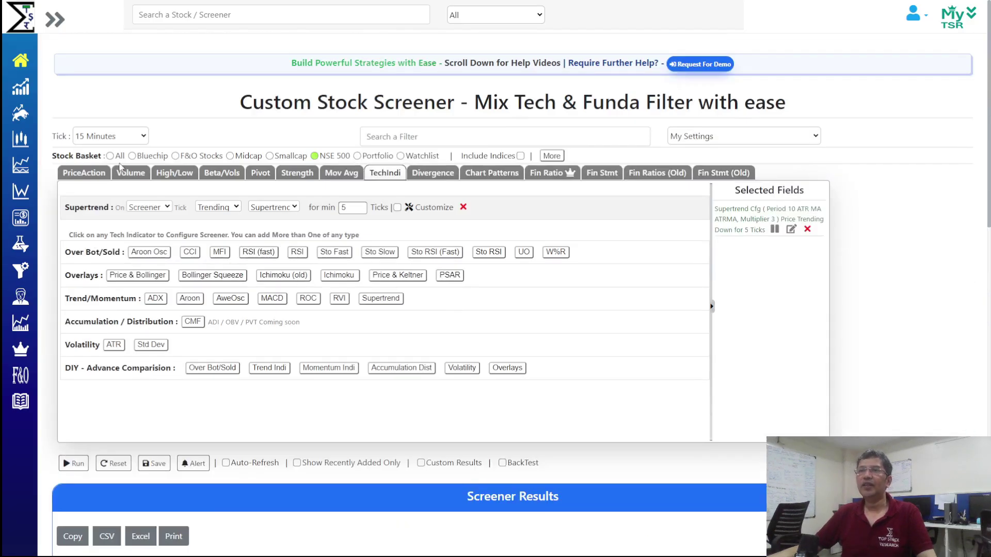
{"action": "left_click", "coordinate": [218, 208]}
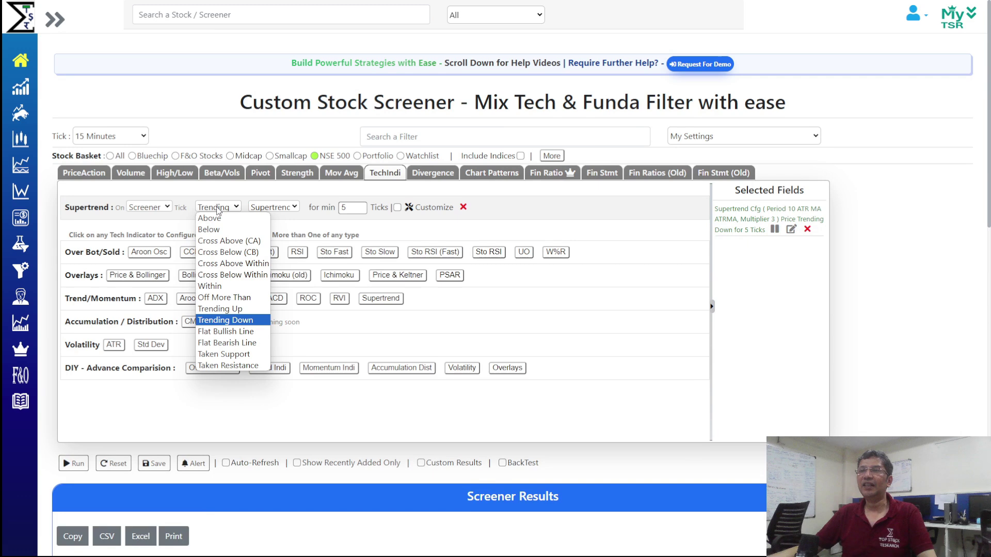
{"action": "left_click", "coordinate": [234, 219]}
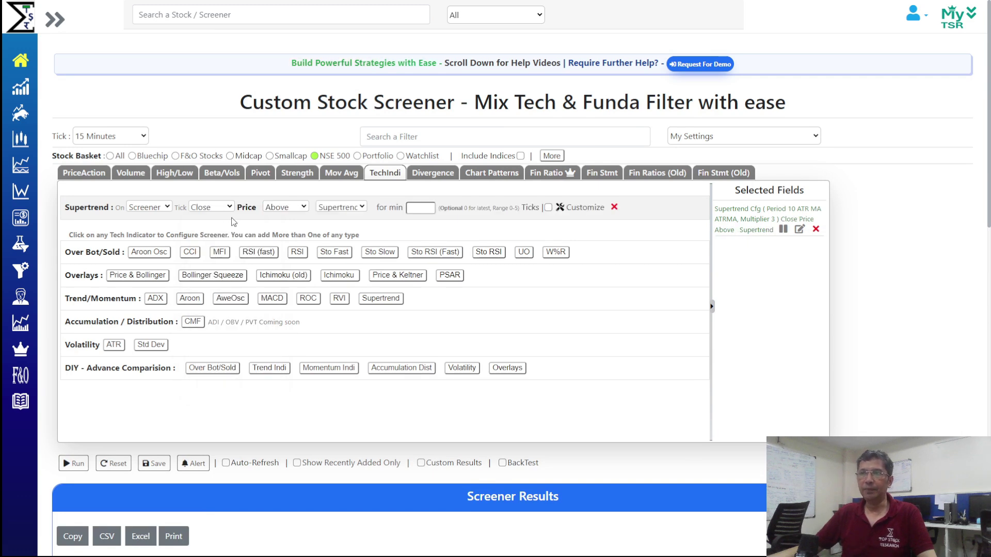
{"action": "left_click", "coordinate": [120, 135]}
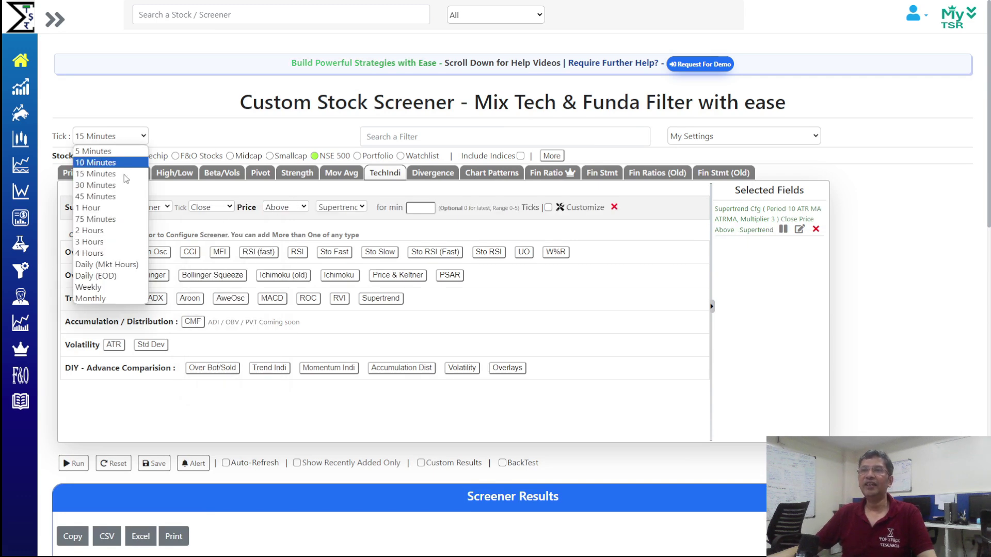
{"action": "left_click", "coordinate": [124, 277]}
{"action": "left_click", "coordinate": [74, 463]}
{"action": "scroll", "coordinate": [466, 324], "scroll_direction": "down", "scroll_amount": 10}
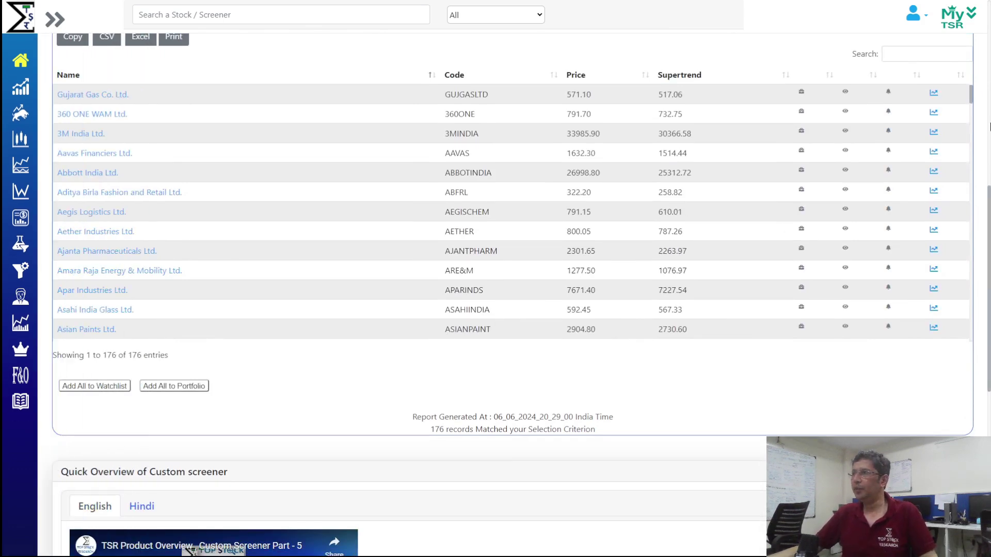
View the Supertrend charts of Gujarat Gas and 360 ONE WAM and close the chart window
{"action": "left_click", "coordinate": [935, 93]}
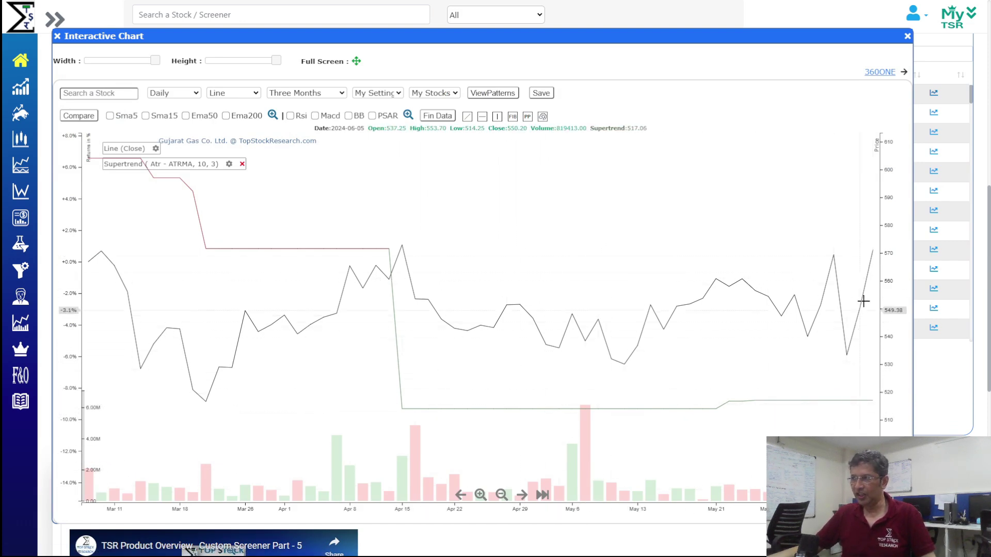
{"action": "left_click", "coordinate": [880, 72]}
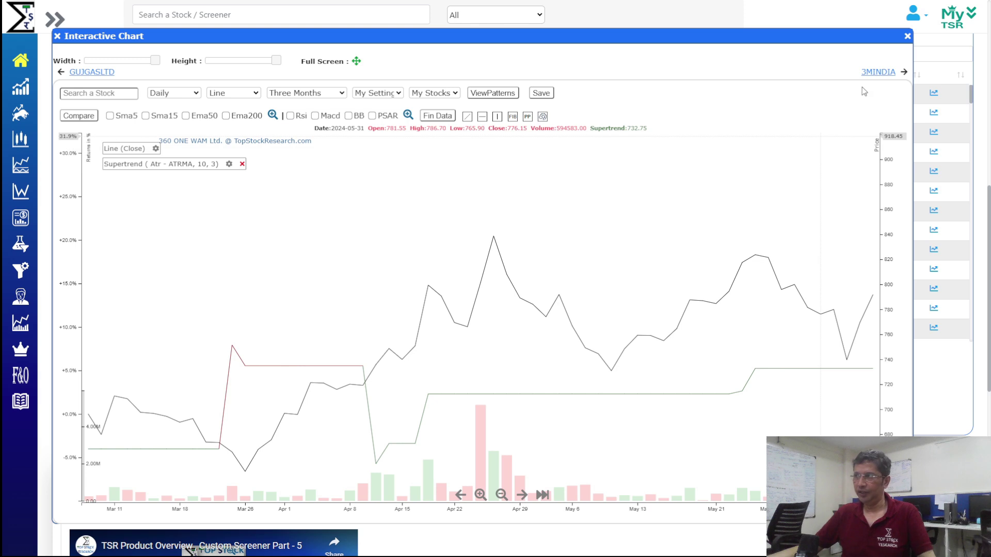
{"action": "left_click", "coordinate": [907, 36]}
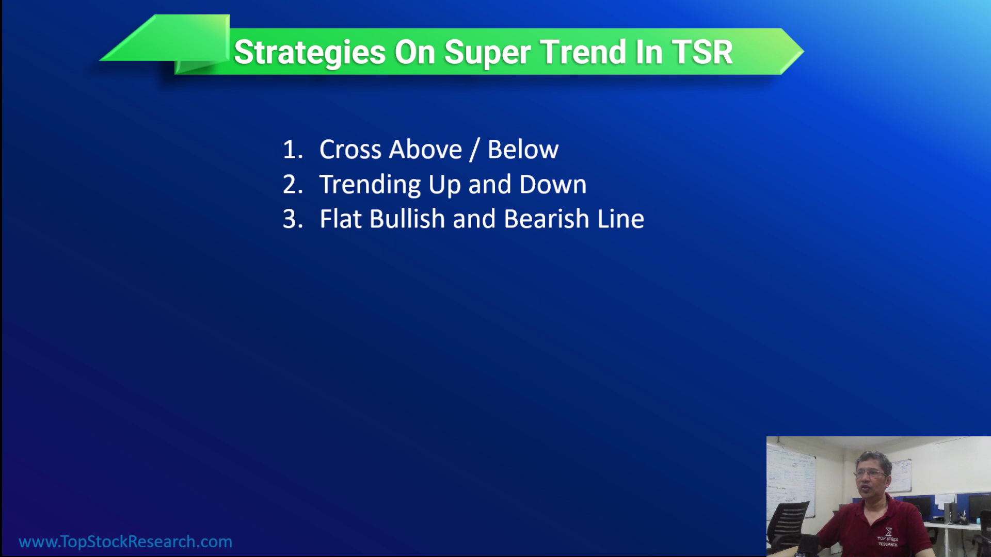
Return from the slides to the screener and run it with the Supertrend condition Flat Bullish Line for a minimum of 5 ticks
{"action": "key", "text": "Right"}
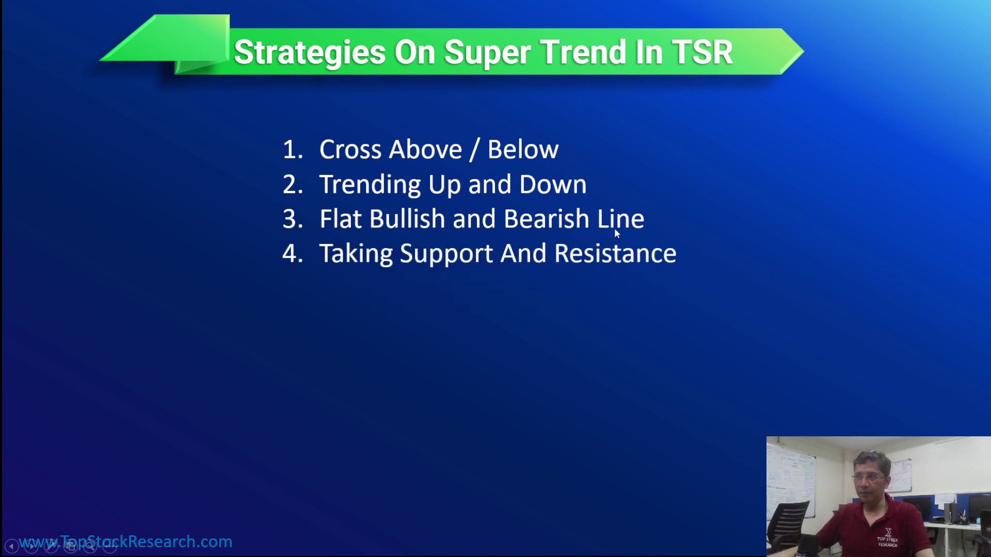
{"action": "key", "text": "alt+Tab"}
{"action": "scroll", "coordinate": [530, 301], "scroll_direction": "up", "scroll_amount": 6}
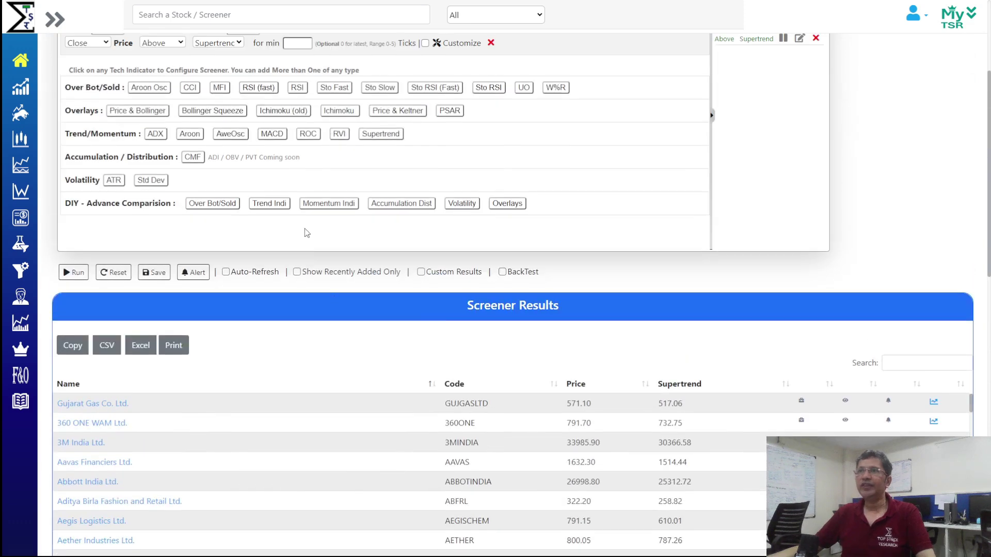
{"action": "scroll", "coordinate": [307, 232], "scroll_direction": "up", "scroll_amount": 3}
{"action": "left_click", "coordinate": [223, 201]}
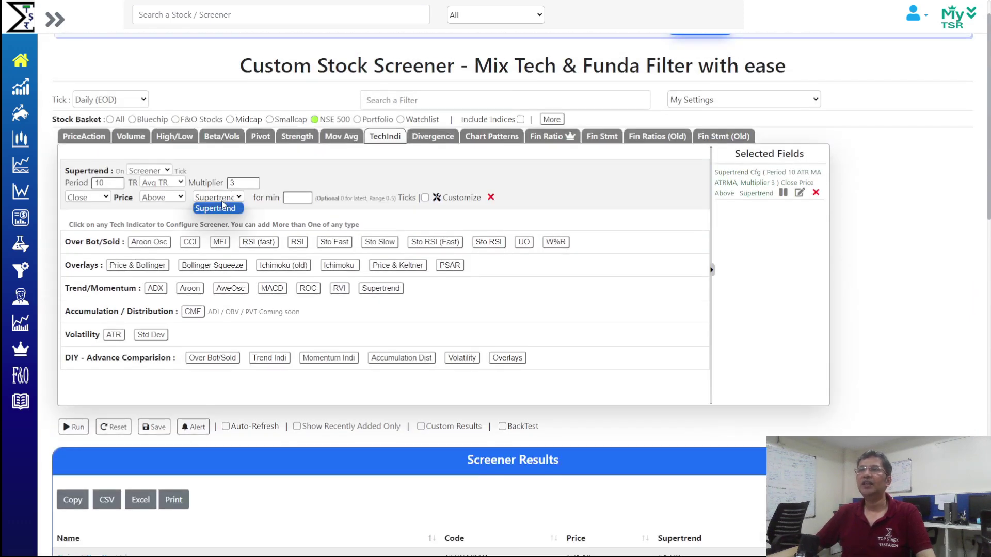
{"action": "left_click", "coordinate": [182, 198]}
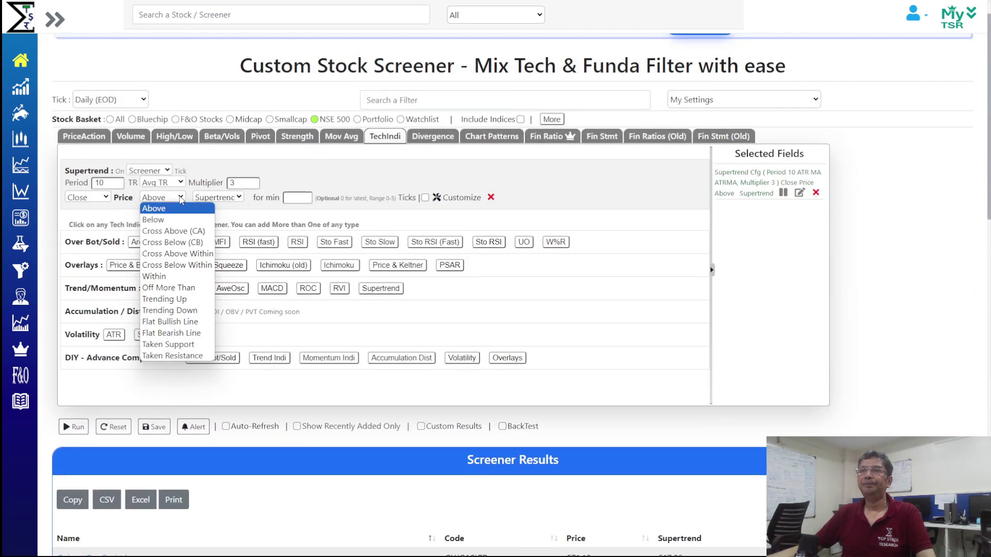
{"action": "left_click", "coordinate": [185, 324]}
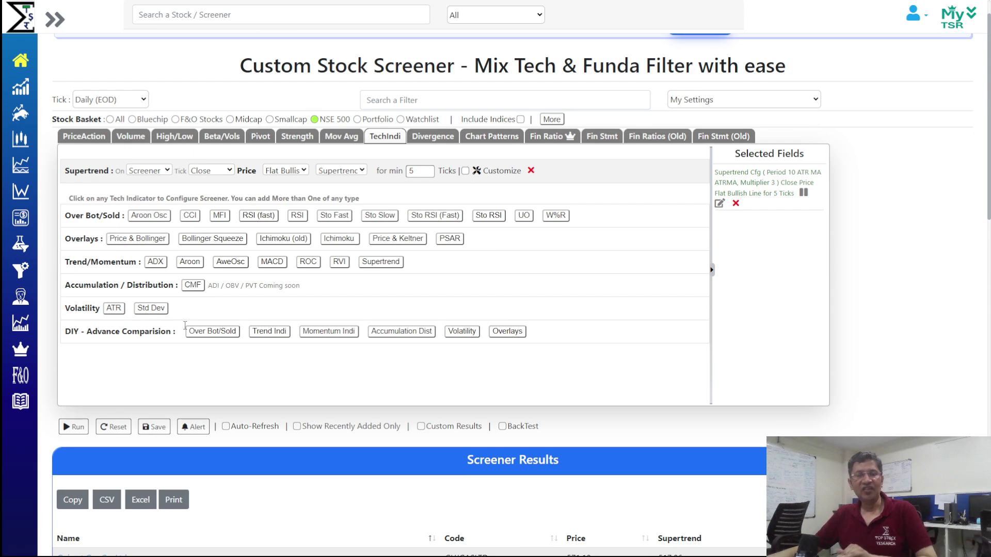
{"action": "left_click", "coordinate": [71, 427]}
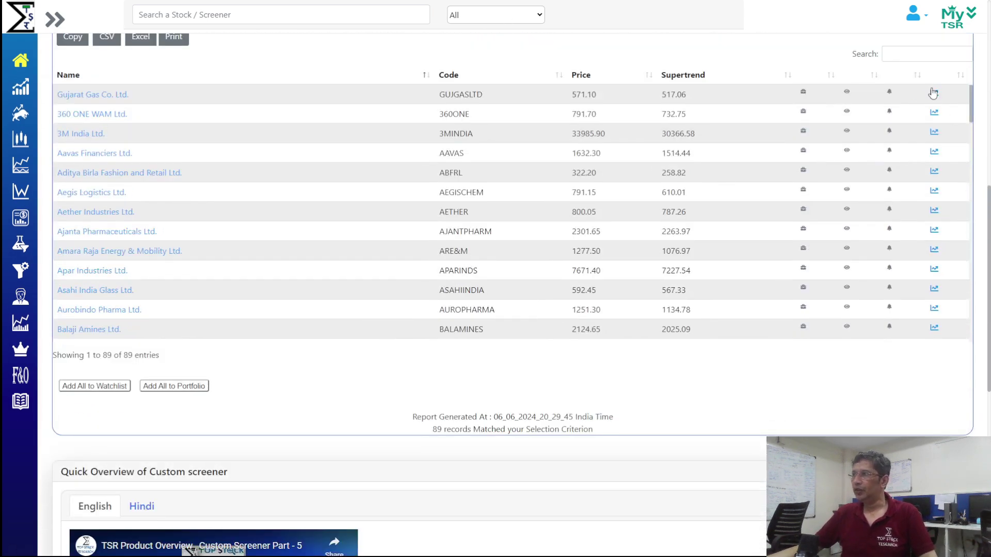
Check the Flat Bullish Line matches on the Gujarat Gas and 360 ONE WAM charts and close the chart window
{"action": "left_click", "coordinate": [936, 93]}
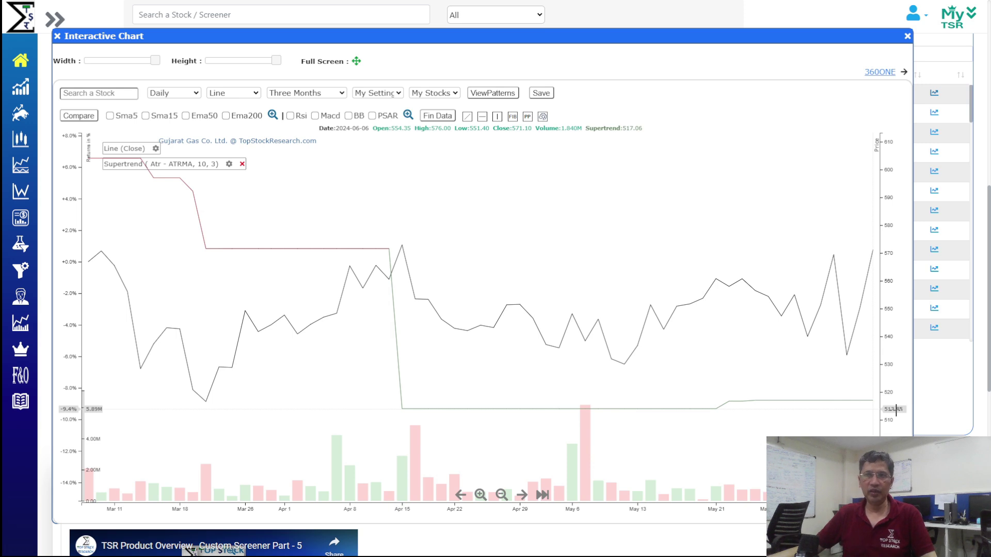
{"action": "left_click", "coordinate": [880, 71]}
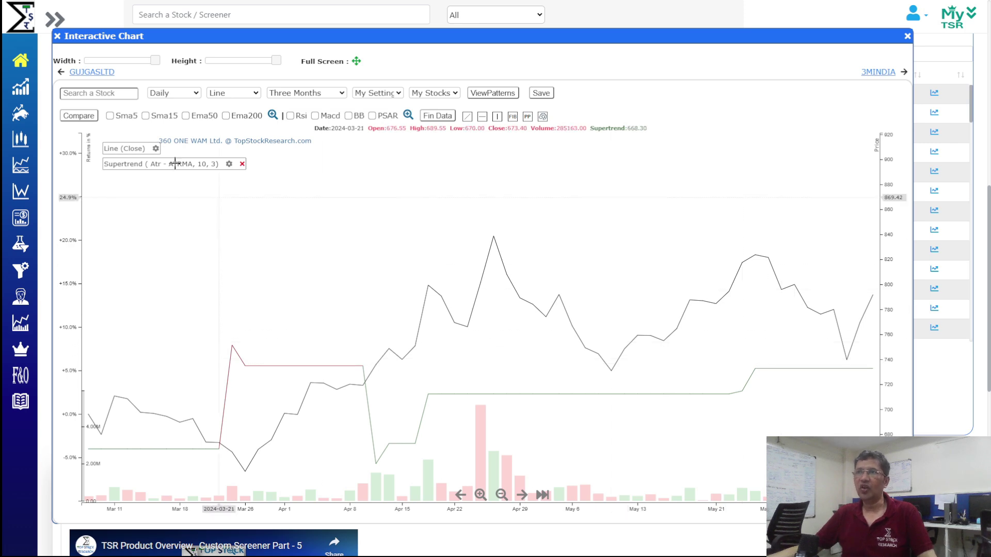
{"action": "left_click", "coordinate": [907, 36]}
Switch the Supertrend condition to Trending Up for a minimum of 5 ticks and run the screener
{"action": "scroll", "coordinate": [400, 203], "scroll_direction": "up", "scroll_amount": 8}
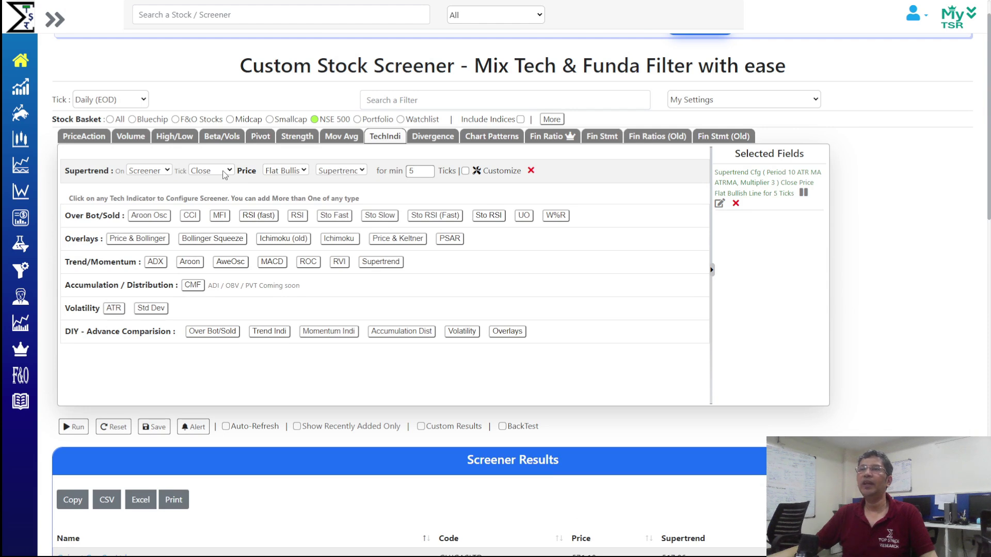
{"action": "left_click", "coordinate": [290, 174]}
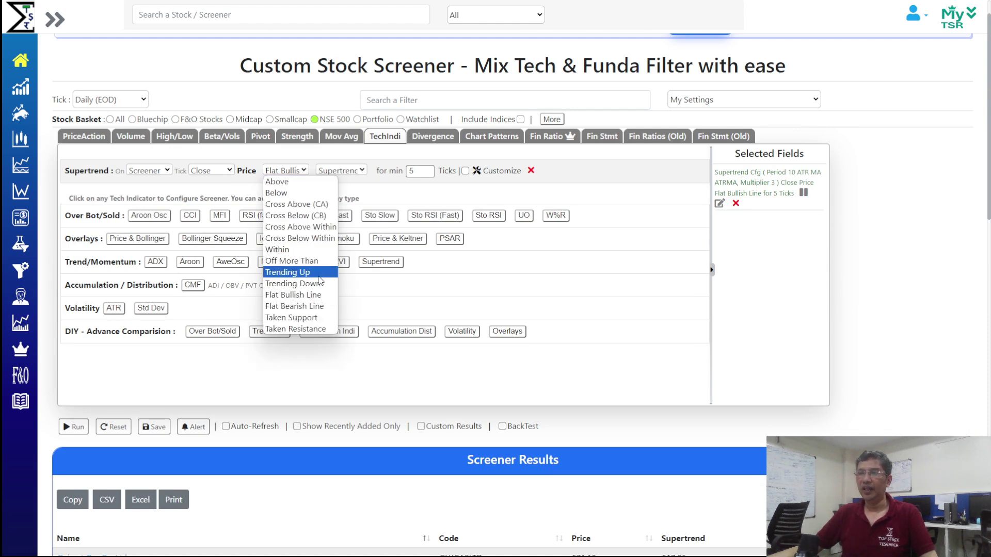
{"action": "left_click", "coordinate": [320, 275]}
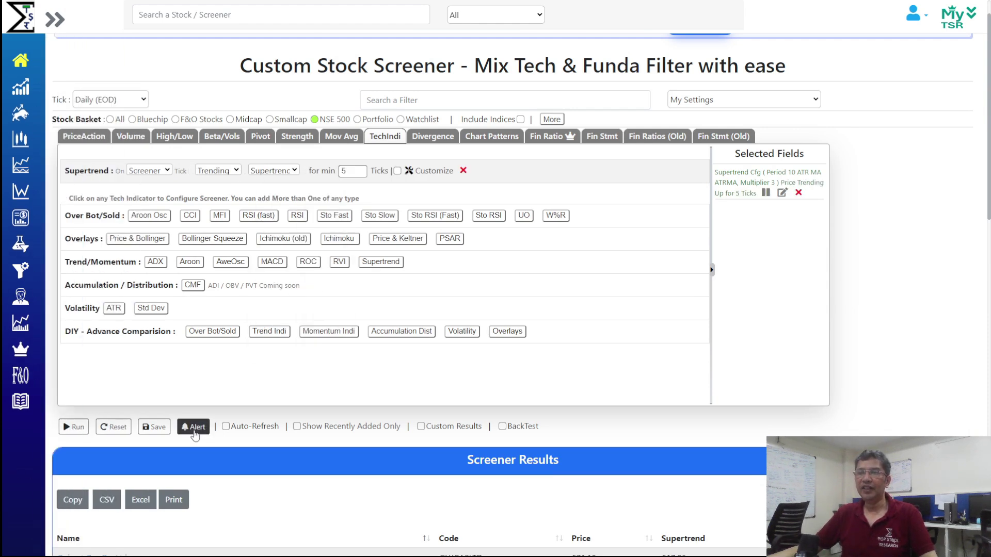
{"action": "left_click", "coordinate": [74, 427]}
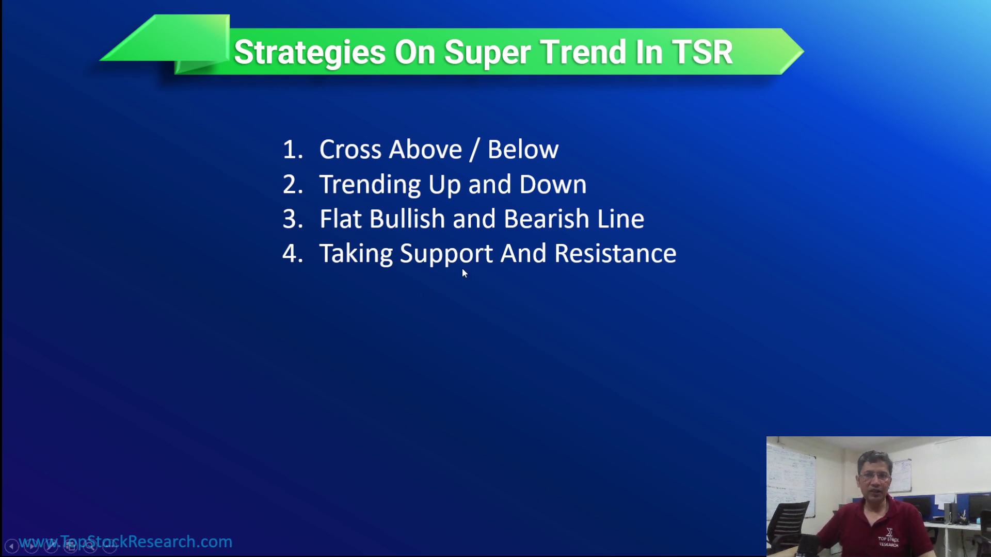
Return to the screener from the slides and screen for Close price Taken Support at Supertrend with a minimum gap of 1%
{"action": "key", "text": "alt+Tab"}
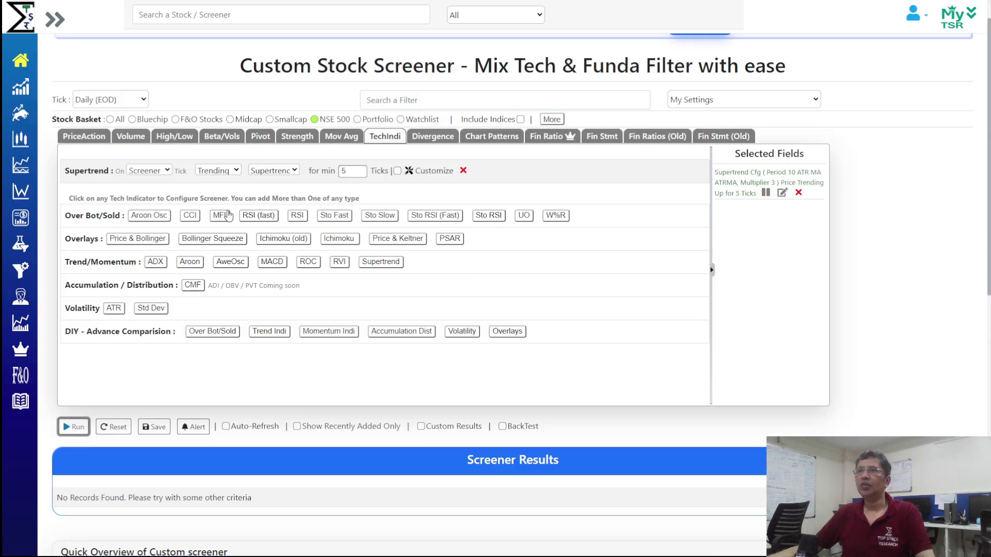
{"action": "left_click", "coordinate": [218, 170]}
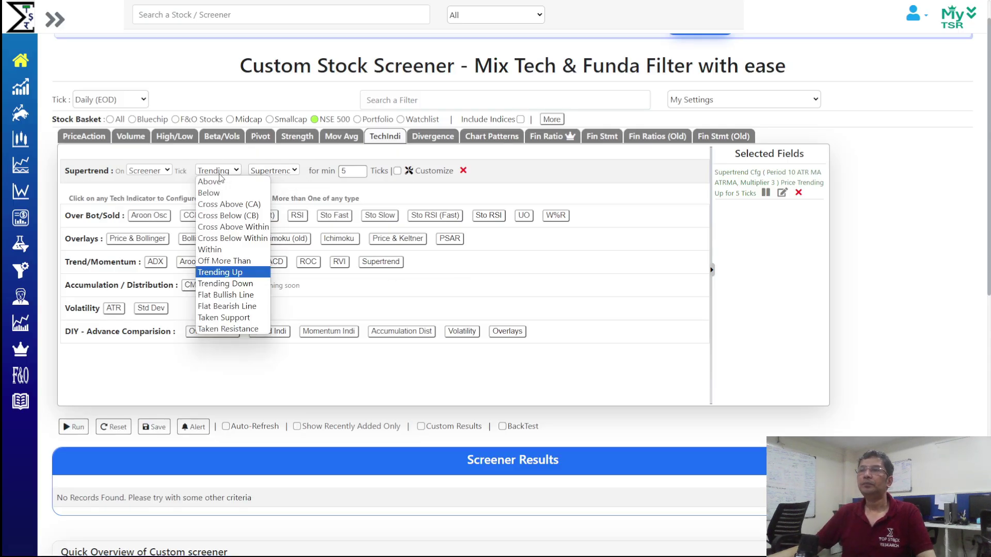
{"action": "left_click", "coordinate": [242, 319]}
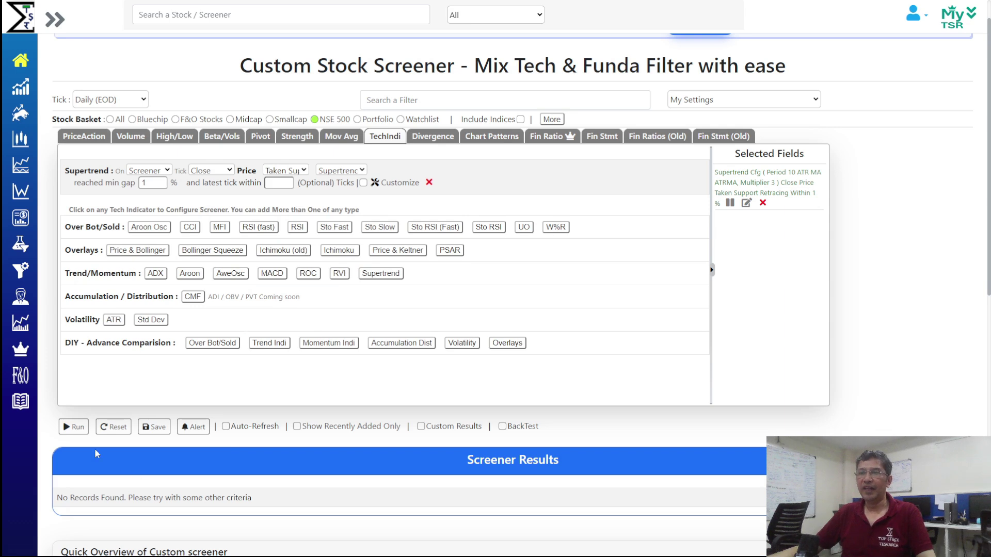
{"action": "left_click", "coordinate": [73, 427]}
{"action": "scroll", "coordinate": [77, 435], "scroll_direction": "down", "scroll_amount": 4}
{"action": "scroll", "coordinate": [77, 435], "scroll_direction": "down", "scroll_amount": 5}
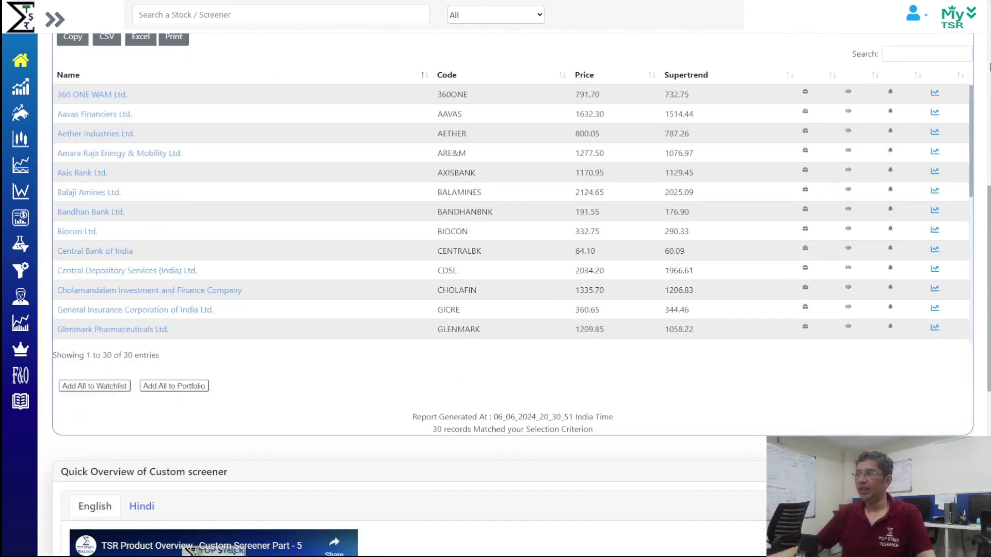
View the Supertrend charts of 360 ONE WAM, Aavas Financiers and Aether Industries and close the chart window
{"action": "scroll", "coordinate": [944, 106], "scroll_direction": "up", "scroll_amount": 1}
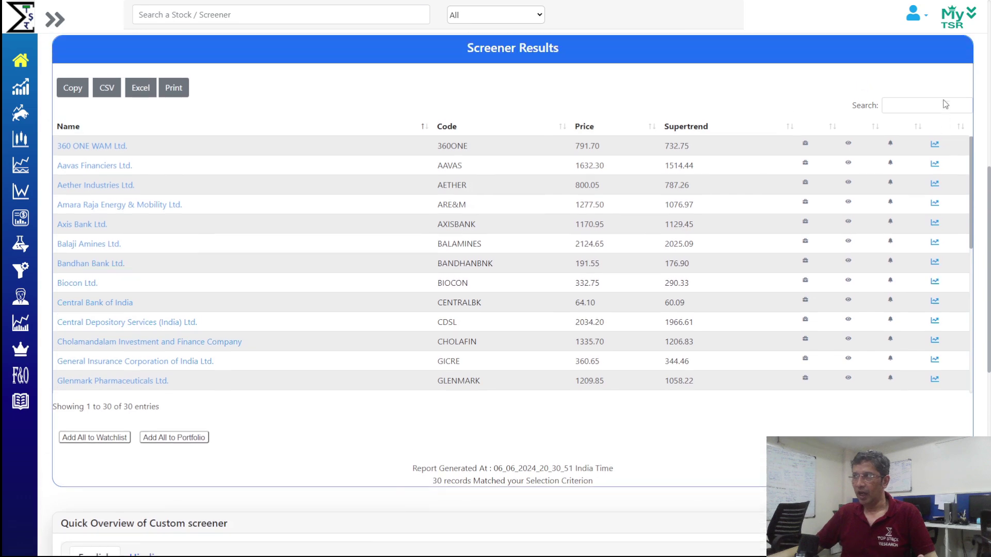
{"action": "left_click", "coordinate": [935, 145]}
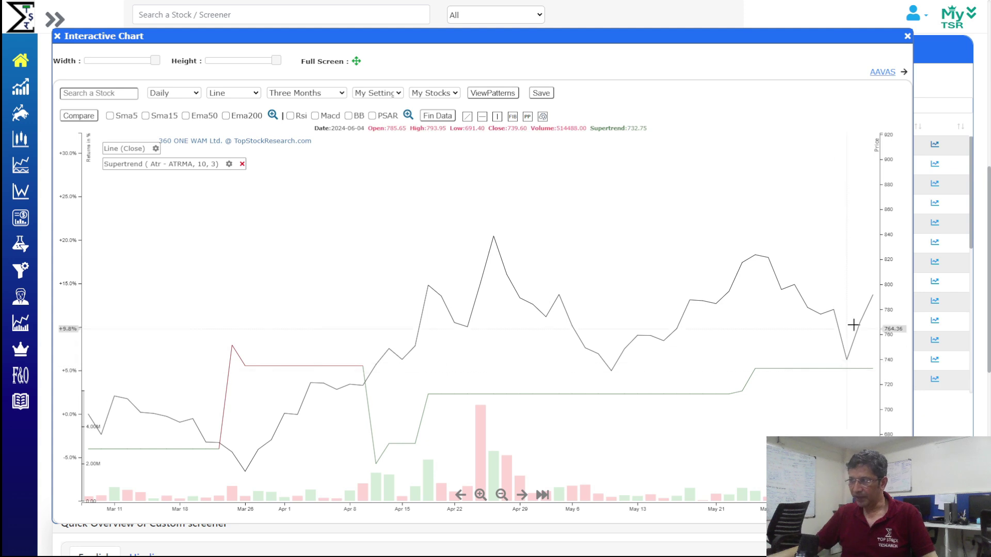
{"action": "left_click", "coordinate": [883, 72]}
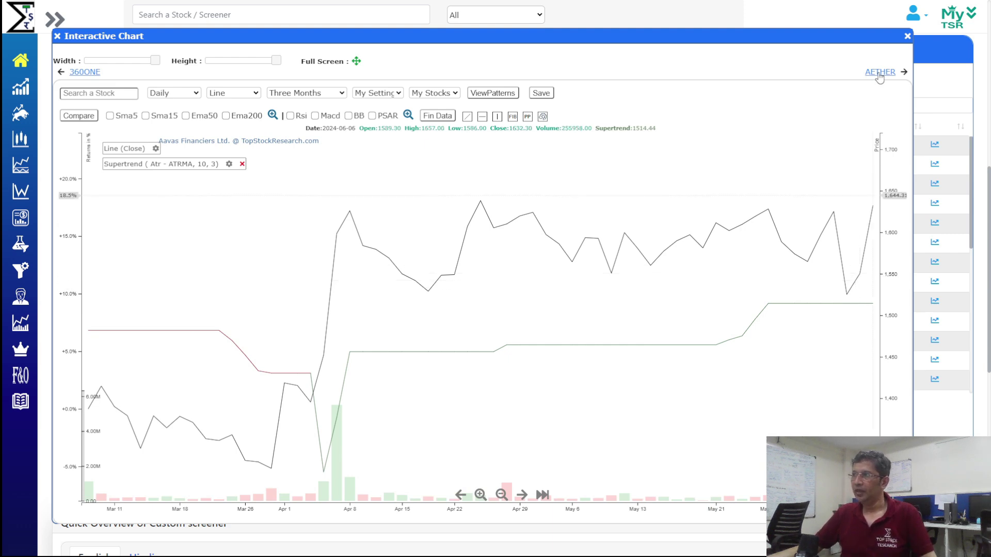
{"action": "left_click", "coordinate": [881, 72]}
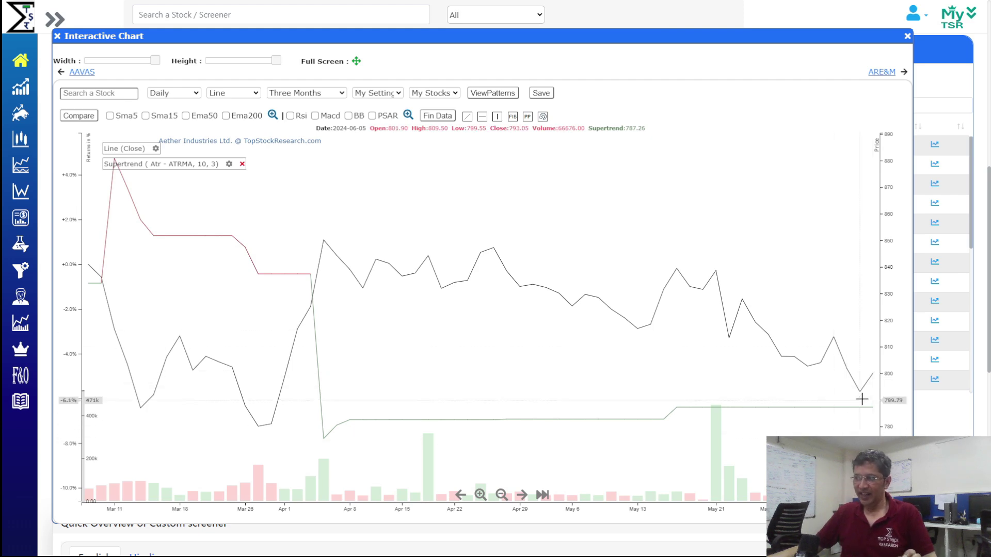
{"action": "left_click", "coordinate": [908, 36]}
Try to run the Taken Support screen with the reached minimum gap set to .5%
{"action": "scroll", "coordinate": [746, 144], "scroll_direction": "up", "scroll_amount": 7}
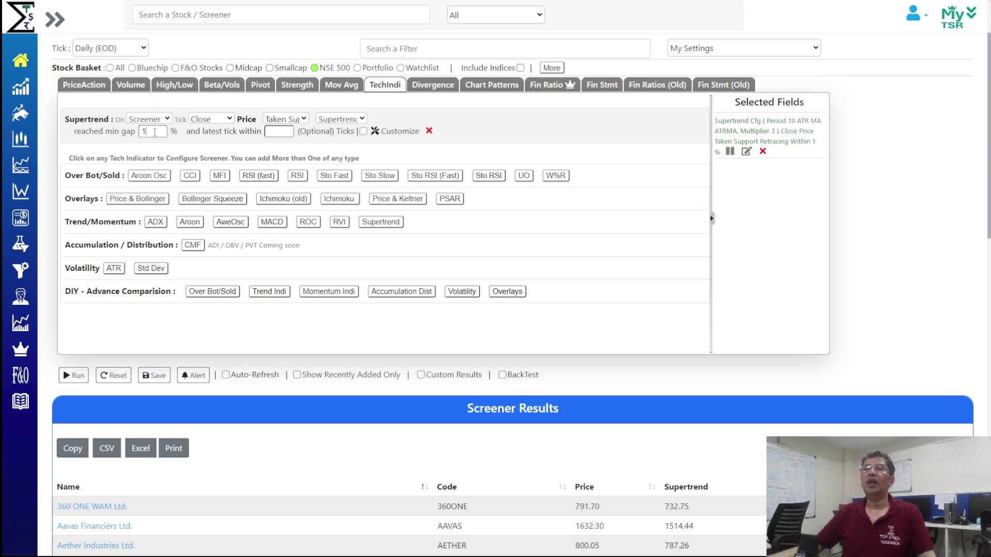
{"action": "type", "text": ".5"}
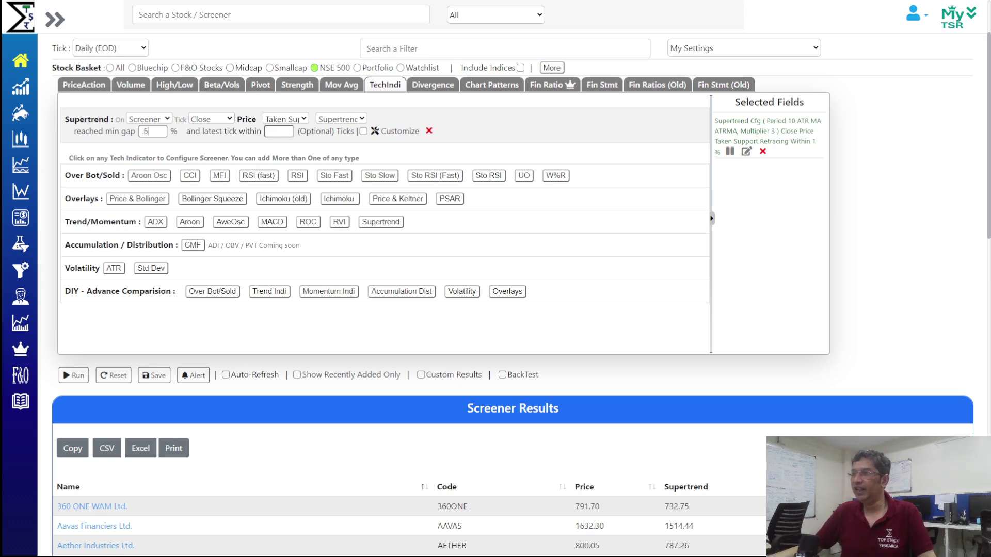
{"action": "left_click", "coordinate": [909, 365]}
{"action": "scroll", "coordinate": [952, 300], "scroll_direction": "down", "scroll_amount": 3}
{"action": "scroll", "coordinate": [951, 300], "scroll_direction": "down", "scroll_amount": 4}
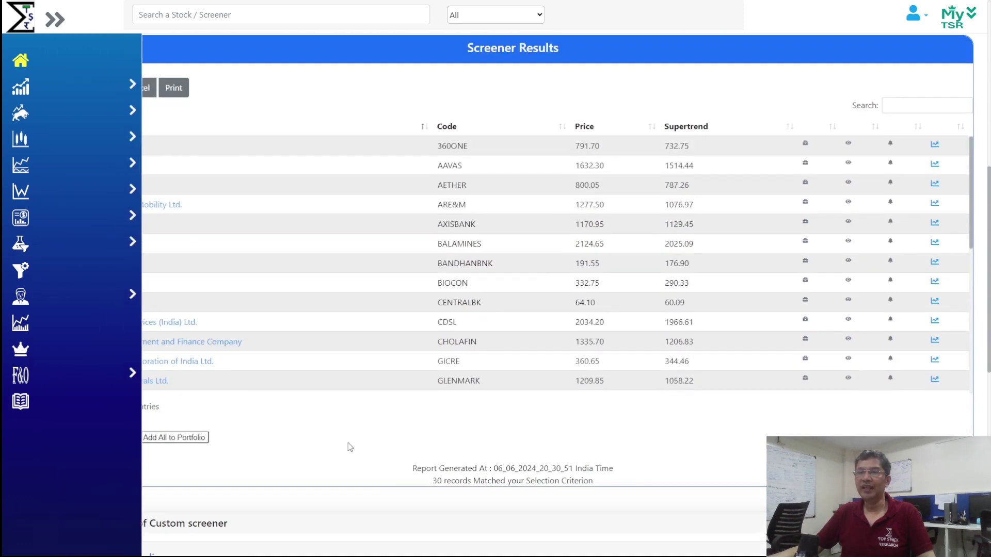
{"action": "scroll", "coordinate": [239, 458], "scroll_direction": "up", "scroll_amount": 4}
{"action": "left_click", "coordinate": [79, 221]}
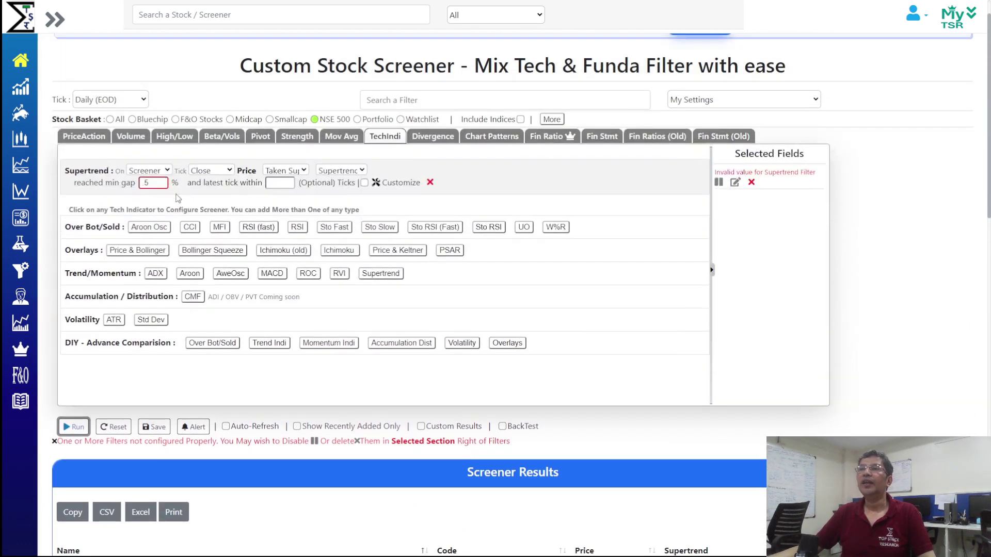
Set the Taken Support filter's reached minimum gap to 2% and run the screener
{"action": "double_click", "coordinate": [147, 183]}
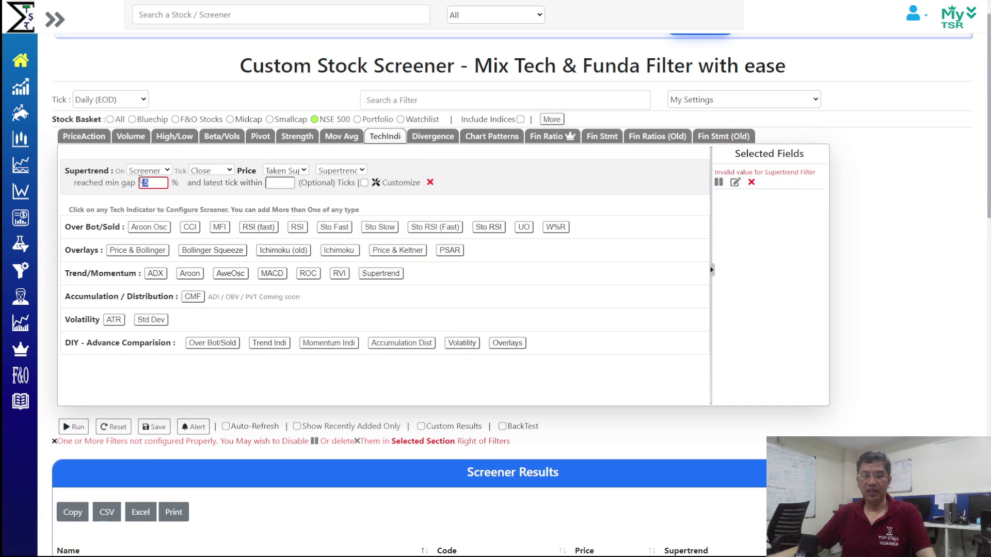
{"action": "type", "text": "1"}
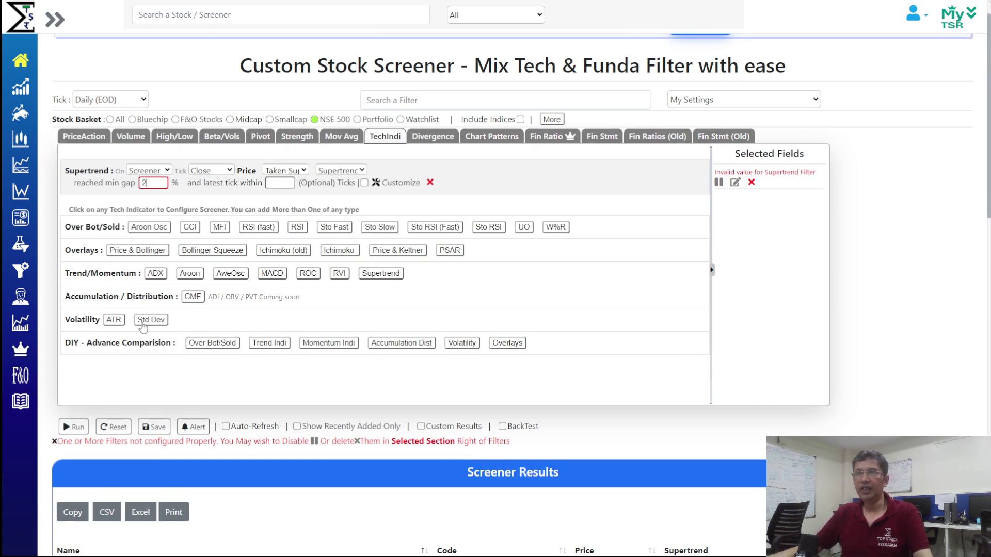
{"action": "left_click", "coordinate": [73, 428]}
{"action": "left_click", "coordinate": [72, 428]}
{"action": "scroll", "coordinate": [782, 302], "scroll_direction": "down", "scroll_amount": 10}
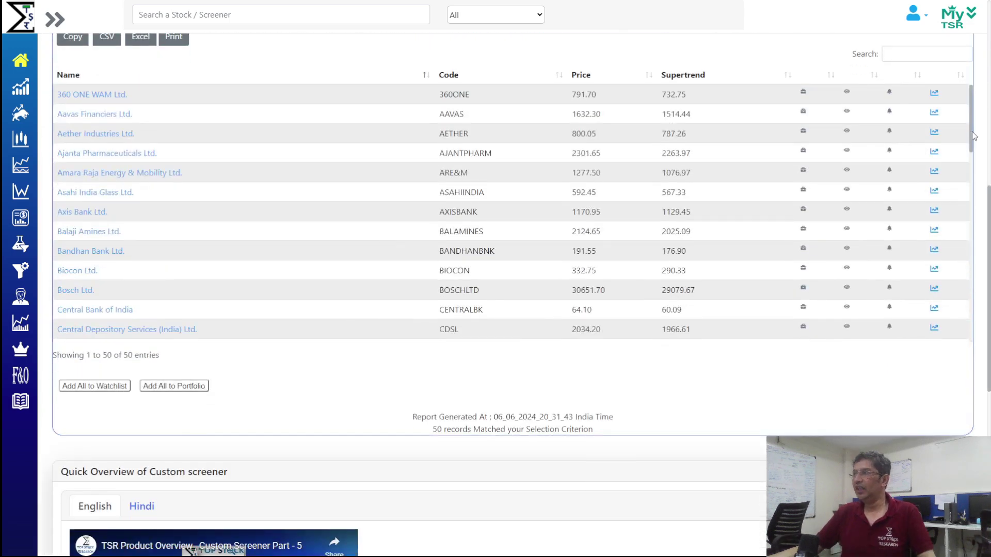
Check the 2% Taken Support matches on the charts of 360 ONE WAM, Aavas Financiers and Aether Industries, closing the chart window at the end
{"action": "left_click", "coordinate": [934, 93]}
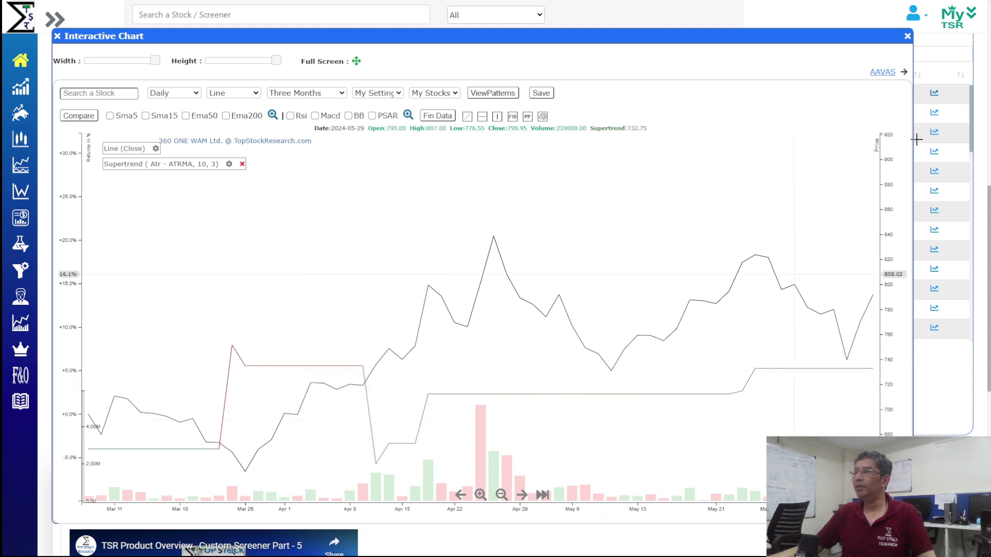
{"action": "left_click", "coordinate": [878, 73]}
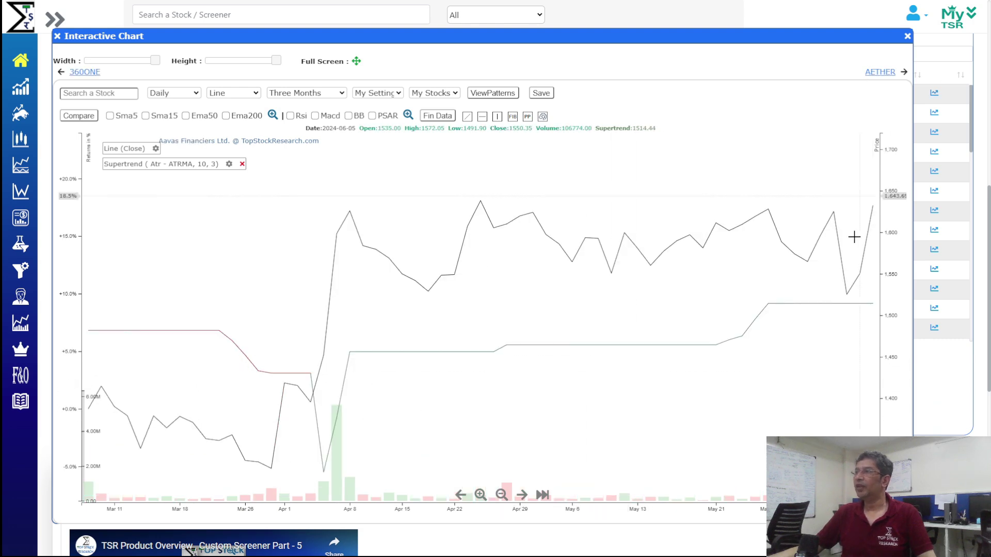
{"action": "left_click", "coordinate": [884, 73]}
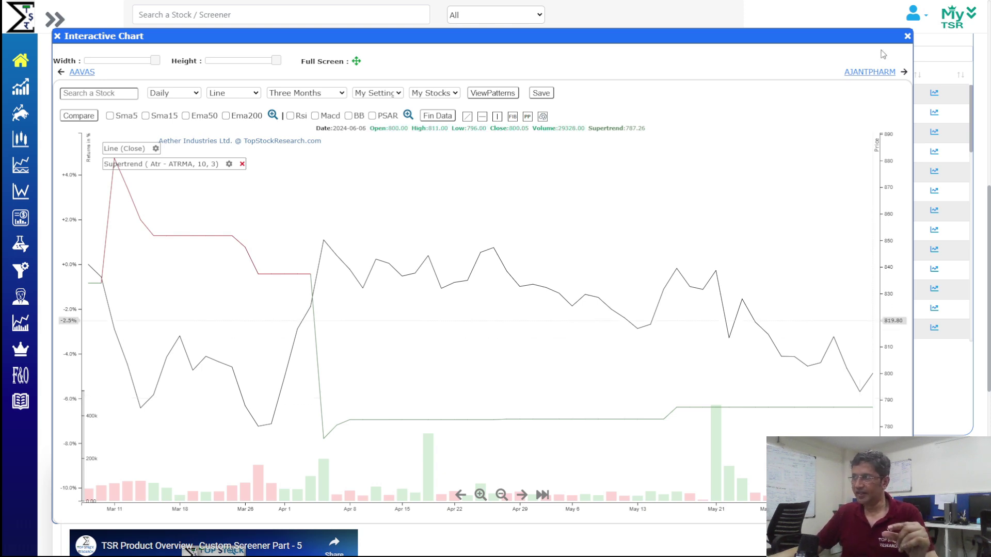
{"action": "left_click", "coordinate": [907, 37]}
Switch the screener tick to Weekly and run the 2% Taken Support scan on it
{"action": "scroll", "coordinate": [144, 226], "scroll_direction": "up", "scroll_amount": 8}
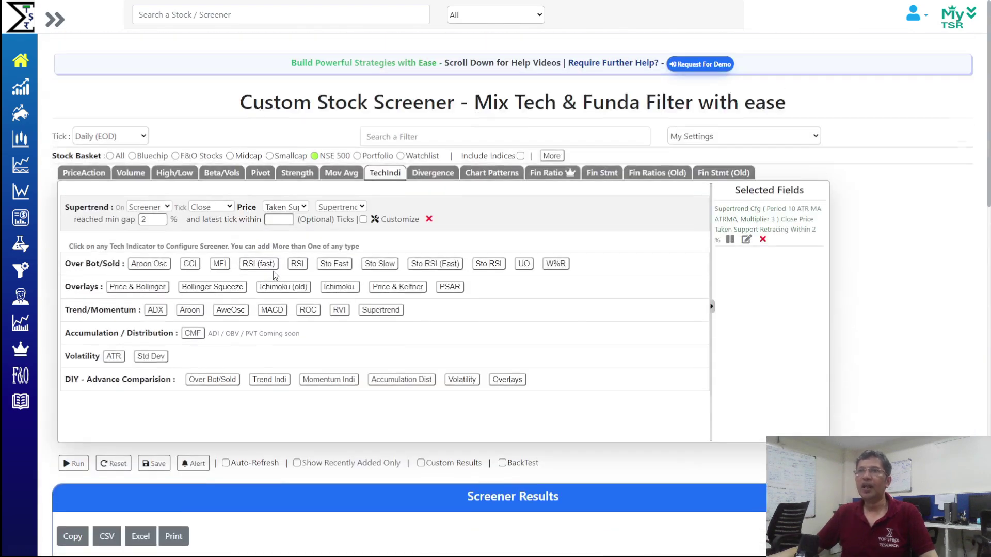
{"action": "left_click", "coordinate": [116, 138]}
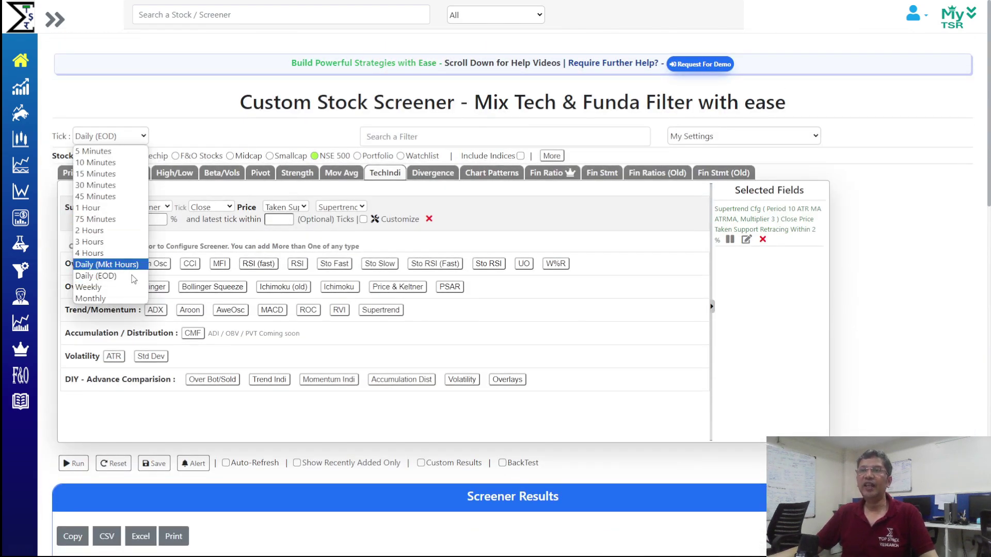
{"action": "left_click", "coordinate": [133, 293]}
{"action": "scroll", "coordinate": [959, 115], "scroll_direction": "down", "scroll_amount": 10}
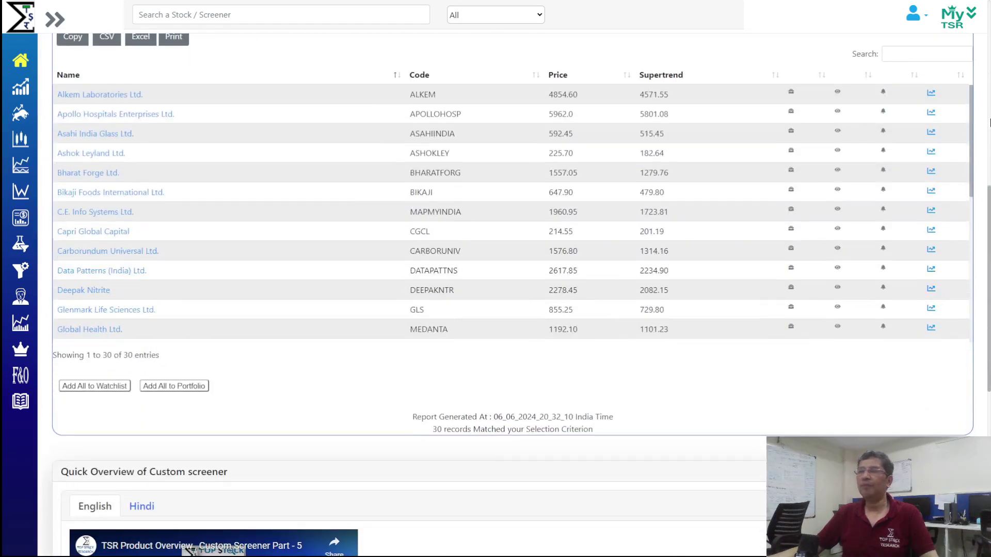
Check the weekly Supertrend charts of Alkem Laboratories, Apollo Hospitals and Asahi India Glass, closing the chart window at the end
{"action": "left_click", "coordinate": [931, 94]}
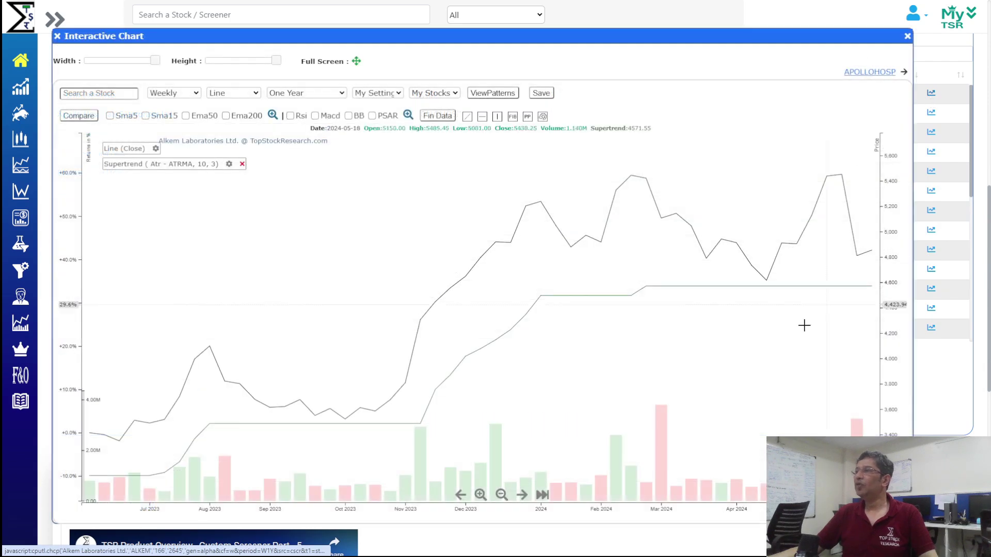
{"action": "left_click", "coordinate": [884, 74]}
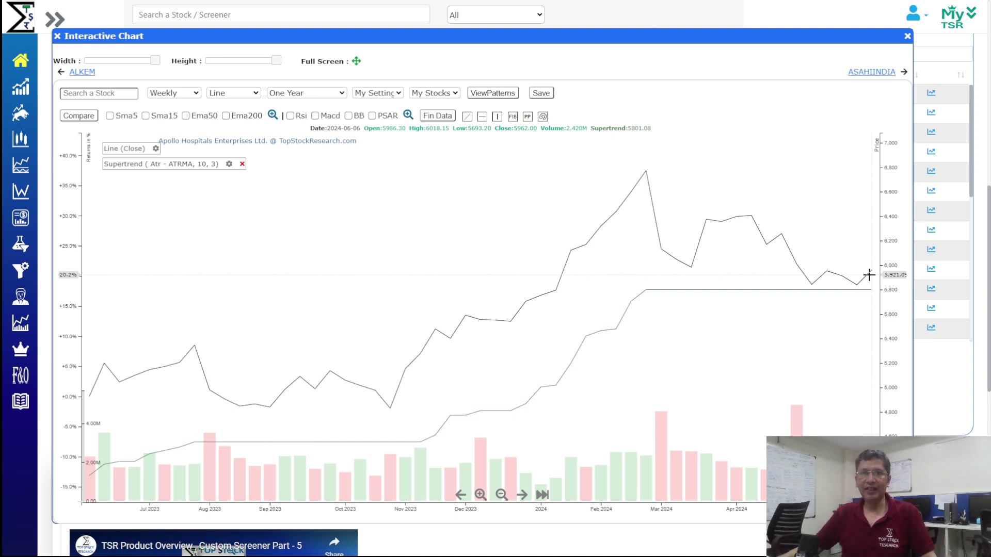
{"action": "left_click", "coordinate": [872, 71]}
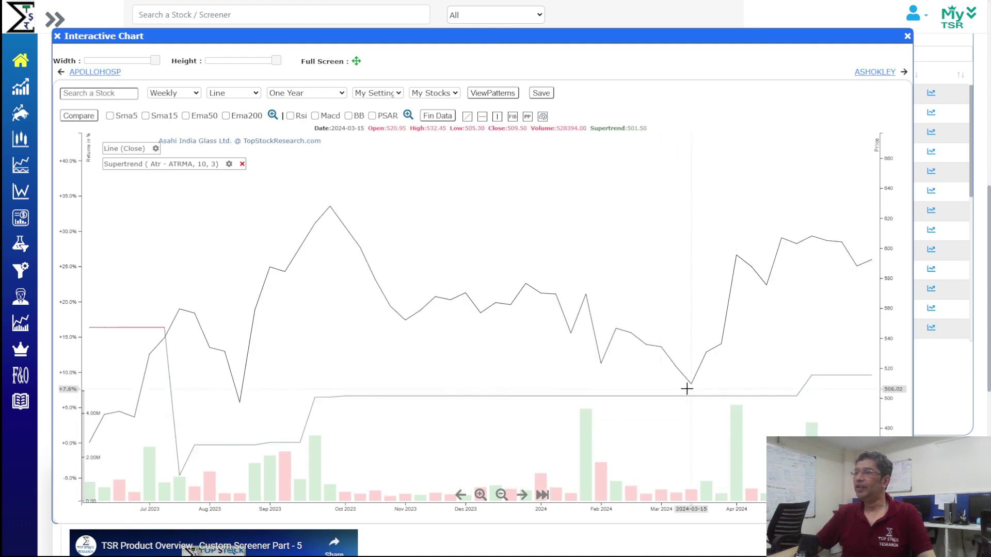
{"action": "left_click", "coordinate": [906, 36]}
{"action": "scroll", "coordinate": [299, 292], "scroll_direction": "up", "scroll_amount": 10}
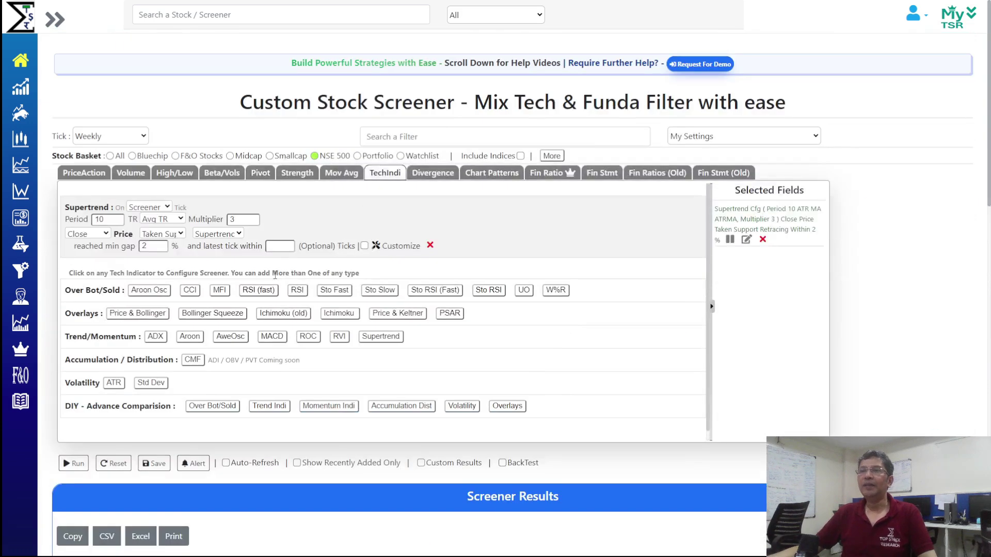
{"action": "left_click", "coordinate": [180, 235]}
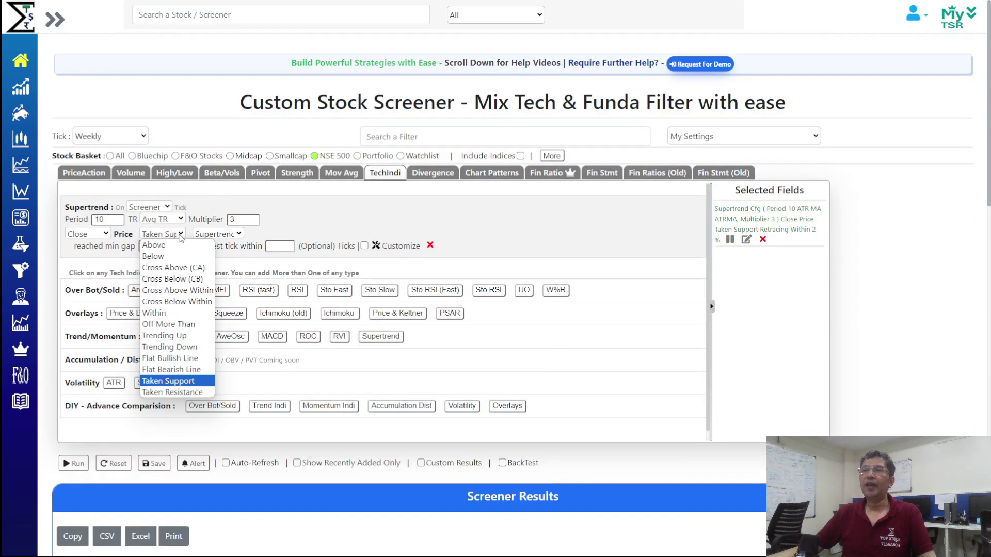
{"action": "left_click", "coordinate": [488, 241]}
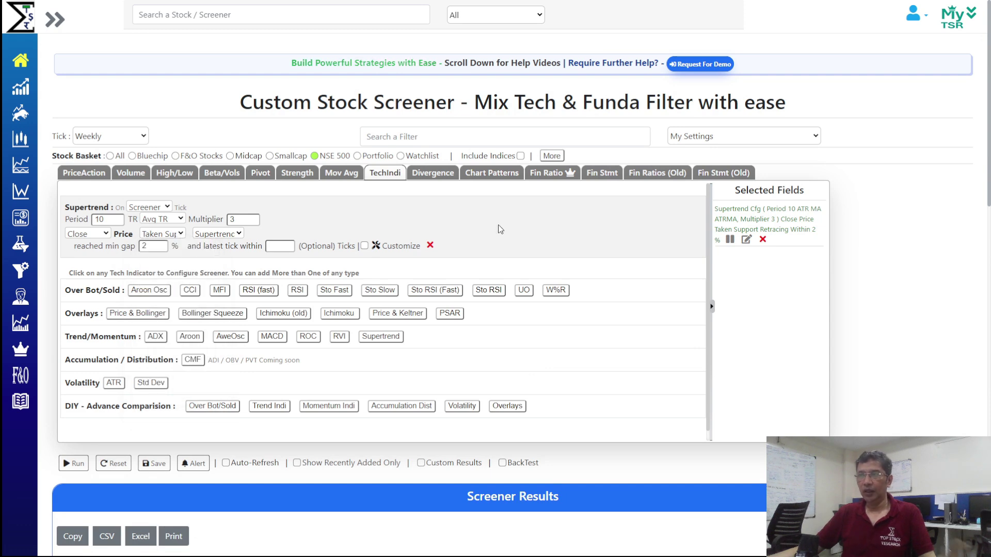
Check the weekly Supertrend chart of Ashok Leyland from the results and close the chart window
{"action": "scroll", "coordinate": [940, 400], "scroll_direction": "down", "scroll_amount": 5}
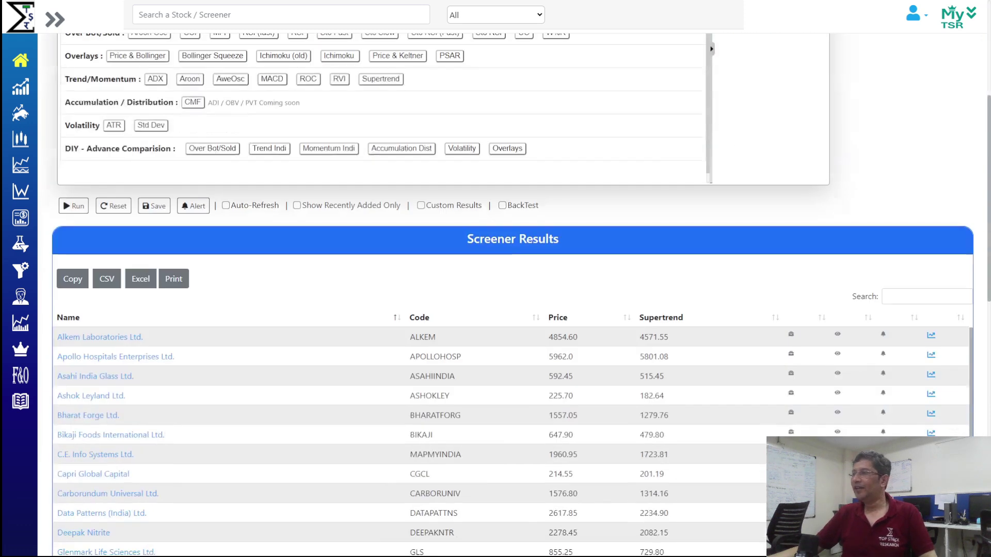
{"action": "left_click", "coordinate": [931, 395]}
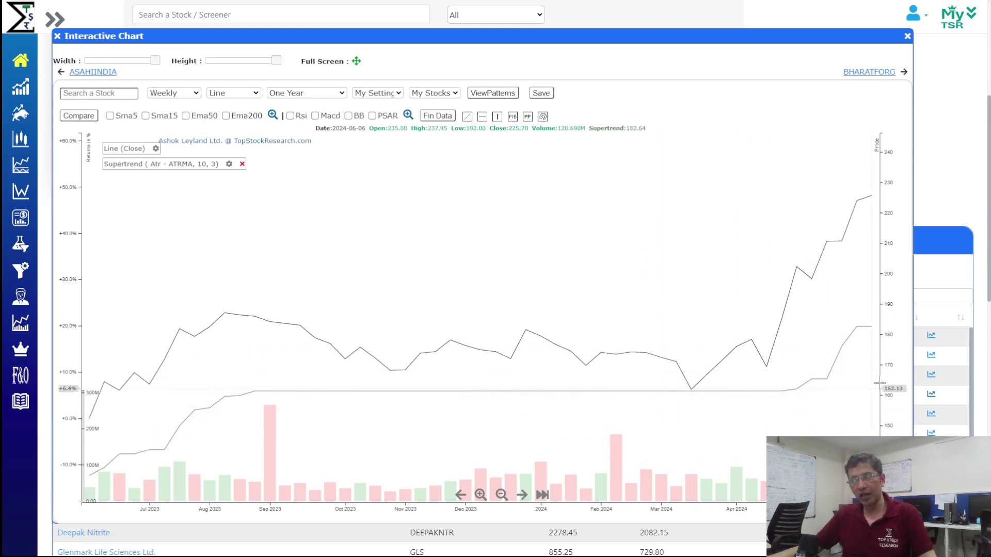
{"action": "left_click", "coordinate": [908, 37]}
Change the Supertrend filter's condition to Cross Above Within the last 5 ticks and run the screener
{"action": "scroll", "coordinate": [168, 249], "scroll_direction": "up", "scroll_amount": 6}
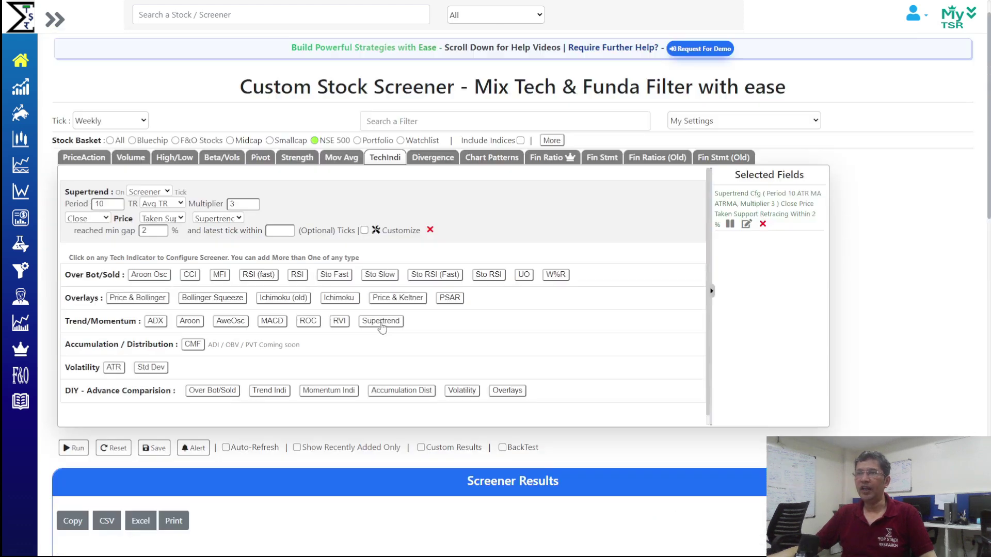
{"action": "left_click", "coordinate": [162, 233]}
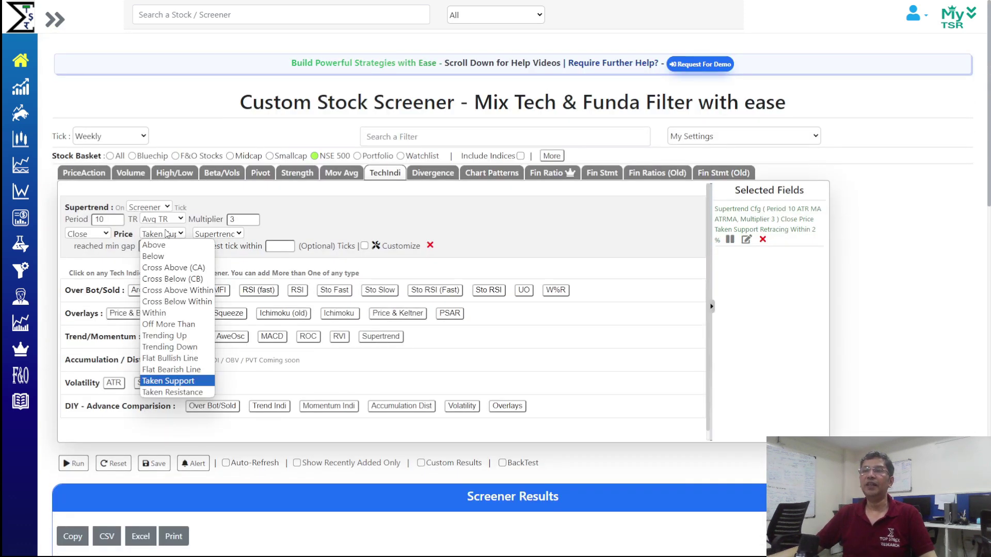
{"action": "left_click", "coordinate": [192, 291]}
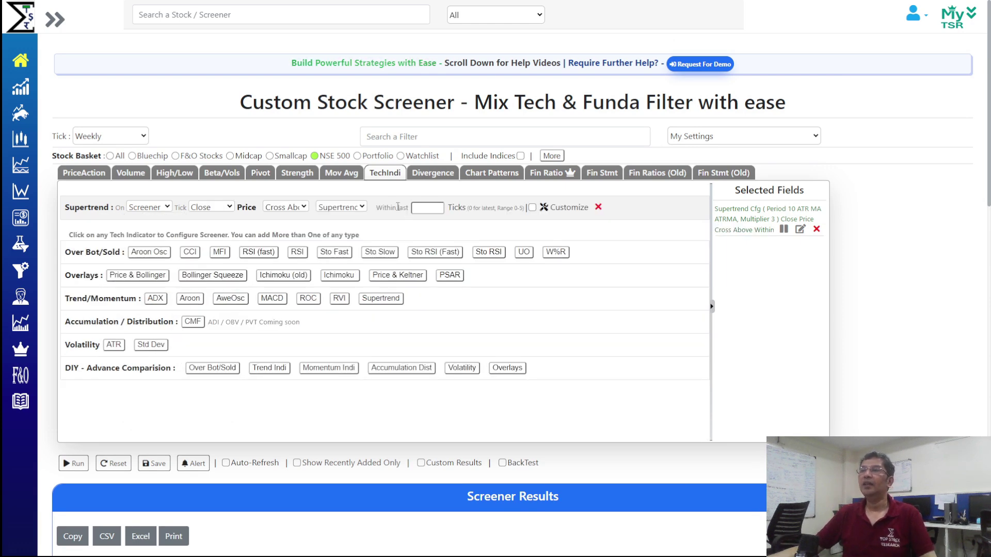
{"action": "left_click", "coordinate": [422, 208]}
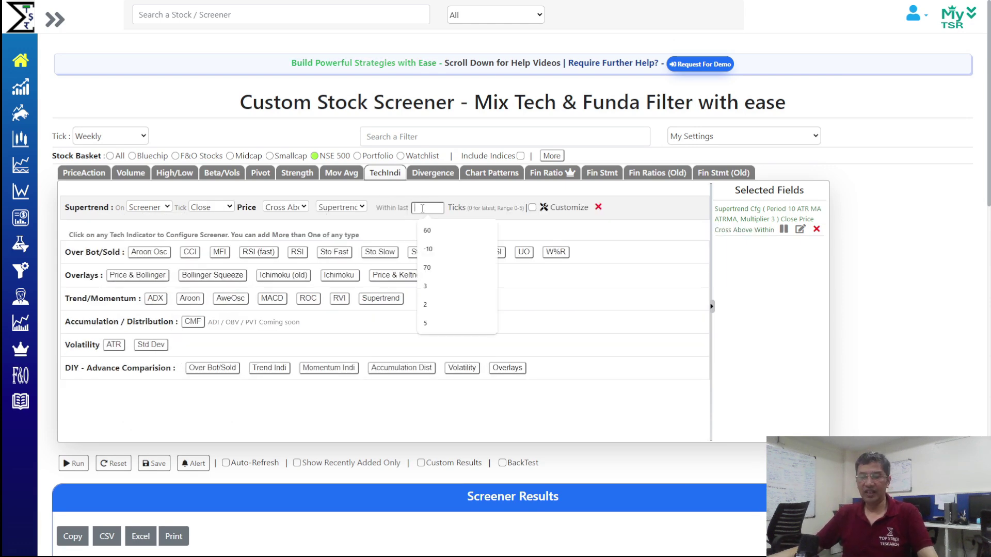
{"action": "left_click", "coordinate": [425, 323]}
{"action": "left_click", "coordinate": [75, 463]}
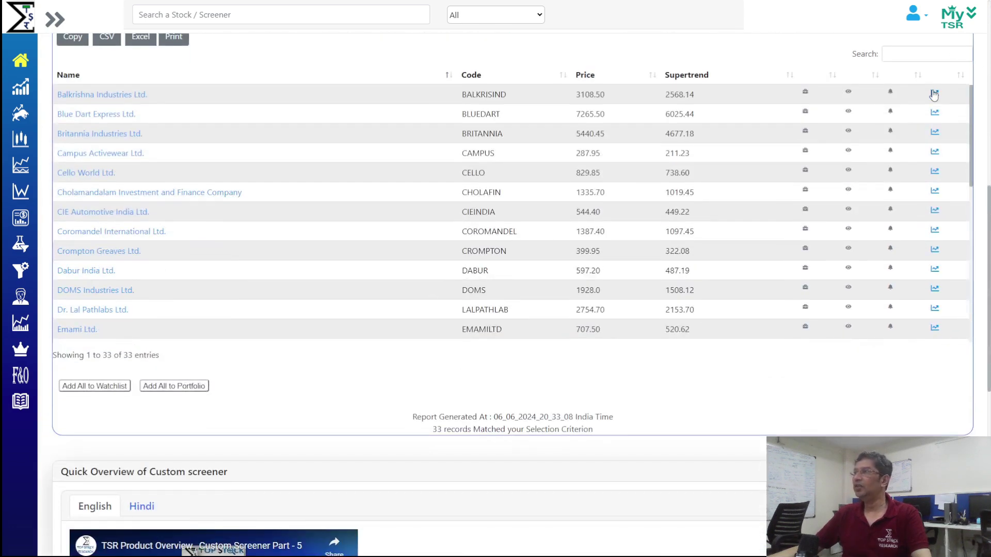
Check the Supertrend crossovers on the weekly charts of Balkrishna Industries and Blue Dart Express, closing the chart window at the end
{"action": "left_click", "coordinate": [934, 94]}
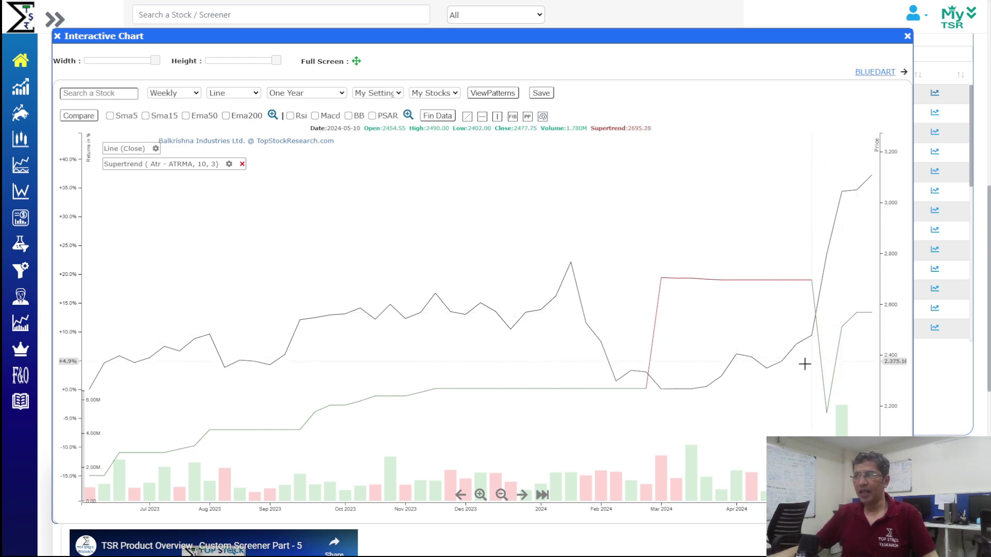
{"action": "left_click", "coordinate": [868, 73]}
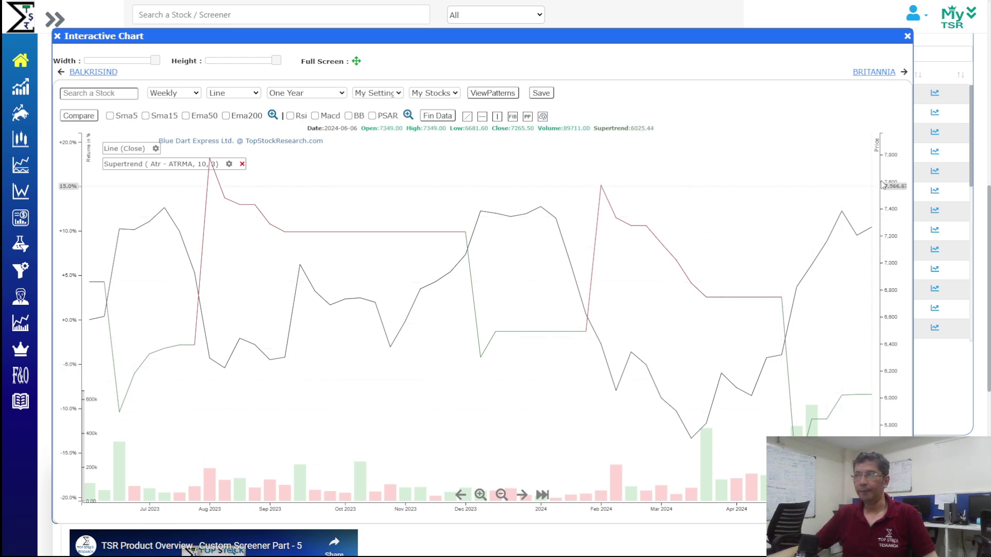
{"action": "left_click", "coordinate": [907, 36]}
Change the Supertrend filter's price condition to Above
{"action": "scroll", "coordinate": [519, 406], "scroll_direction": "up", "scroll_amount": 5}
{"action": "scroll", "coordinate": [520, 406], "scroll_direction": "up", "scroll_amount": 4}
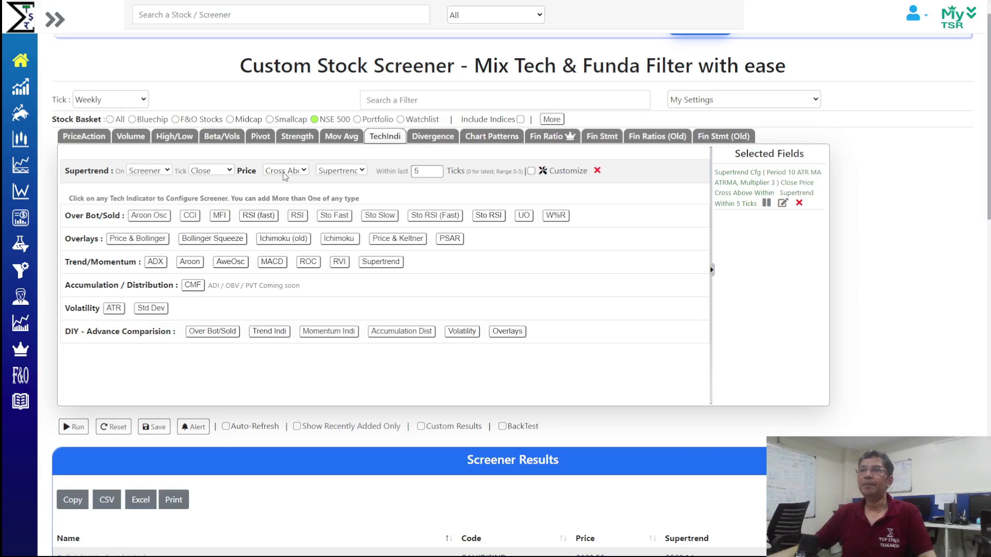
{"action": "left_click", "coordinate": [274, 172]}
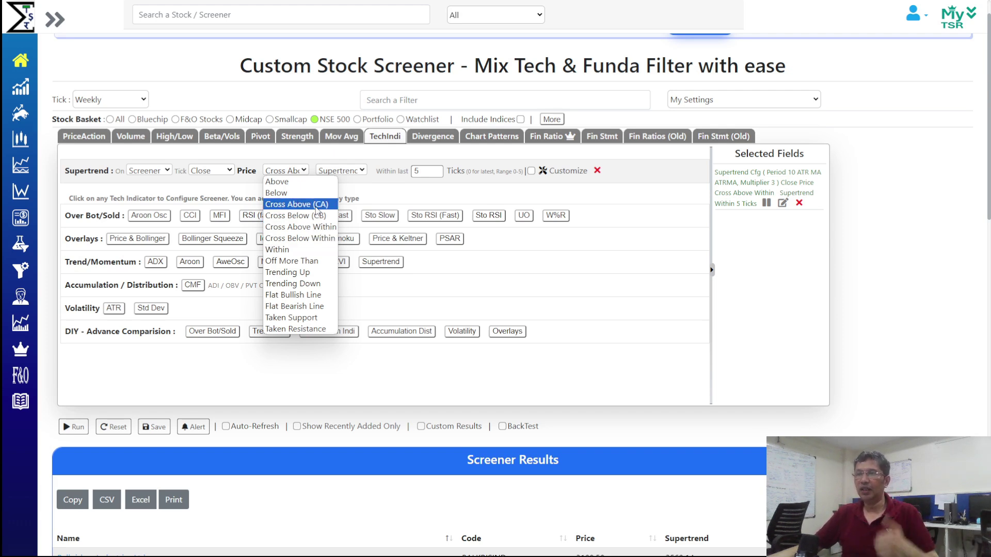
{"action": "left_click", "coordinate": [298, 182]}
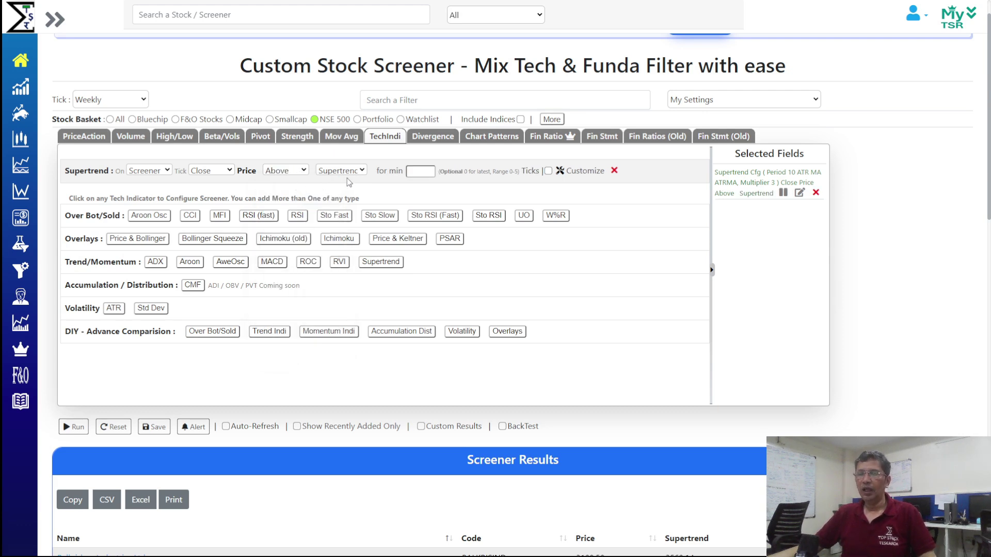
Add a second Supertrend filter with the close price Within 1 % of Supertrend and run the screener
{"action": "left_click", "coordinate": [380, 262]}
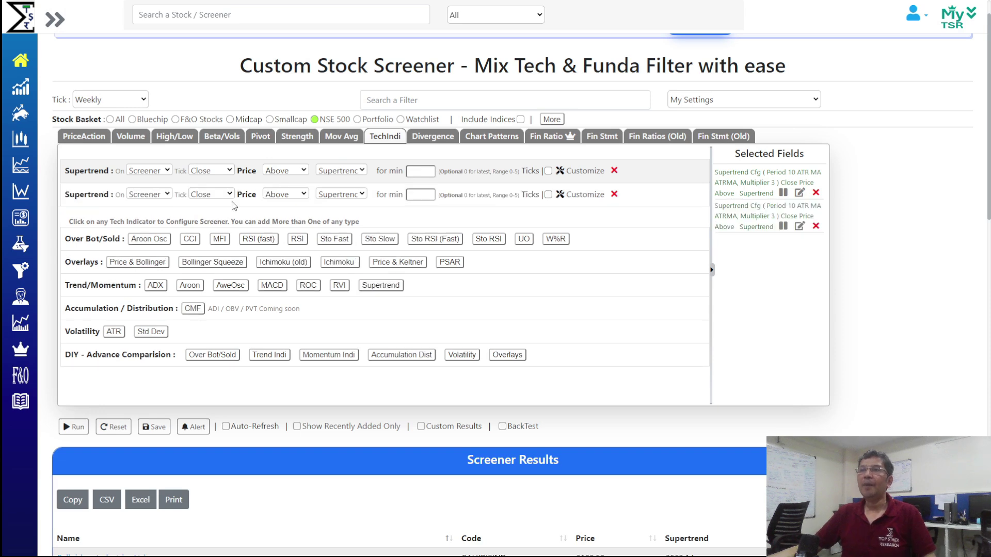
{"action": "left_click", "coordinate": [284, 194]}
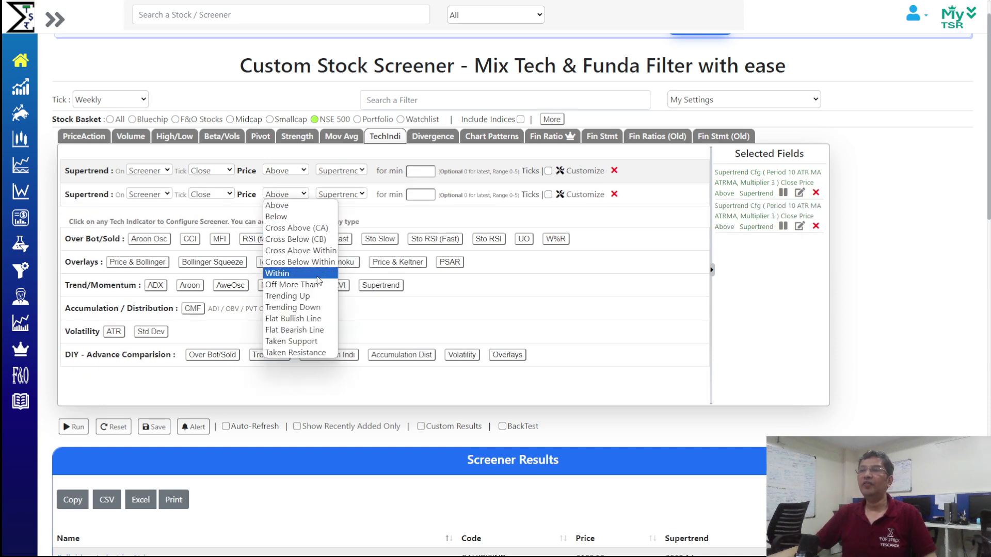
{"action": "left_click", "coordinate": [310, 277]}
{"action": "left_click", "coordinate": [334, 194]}
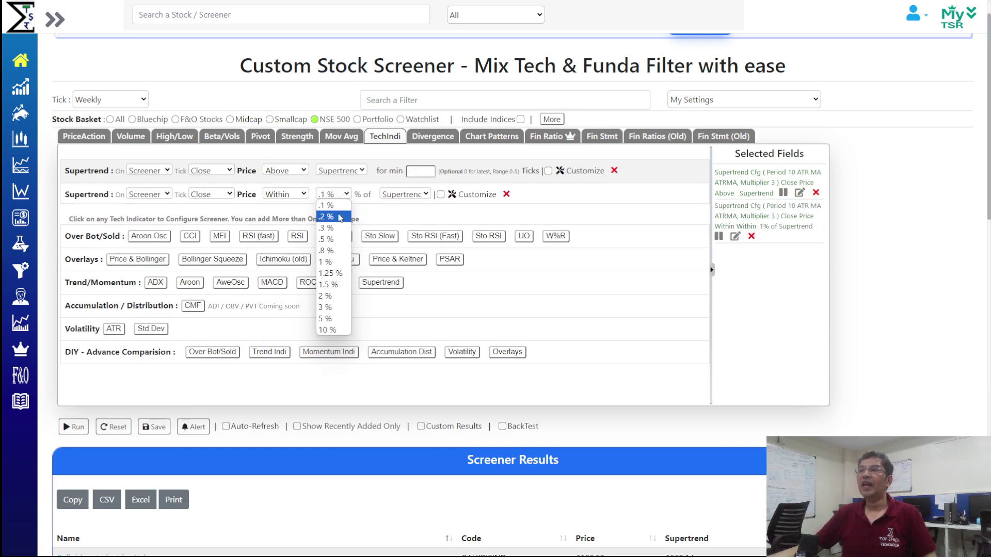
{"action": "left_click", "coordinate": [344, 266]}
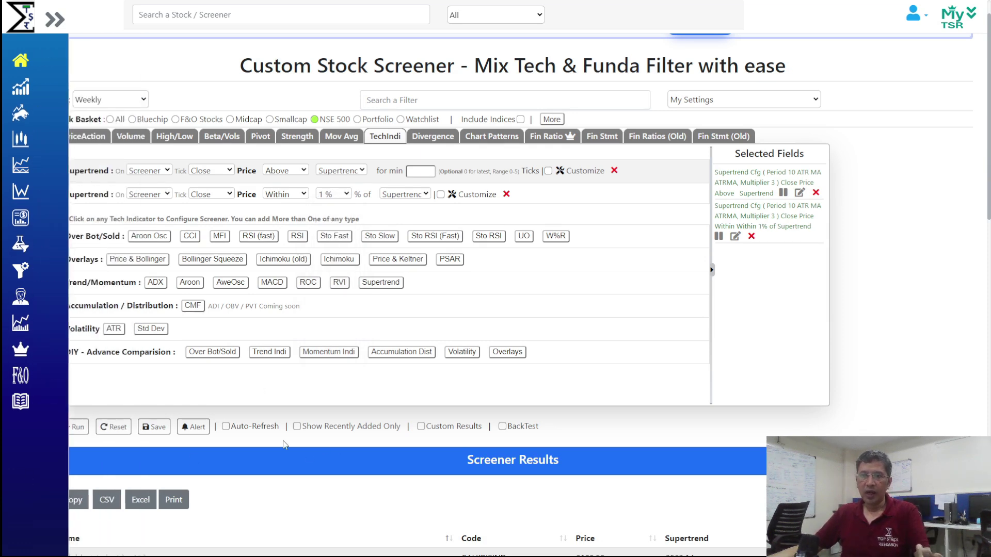
{"action": "left_click", "coordinate": [73, 426]}
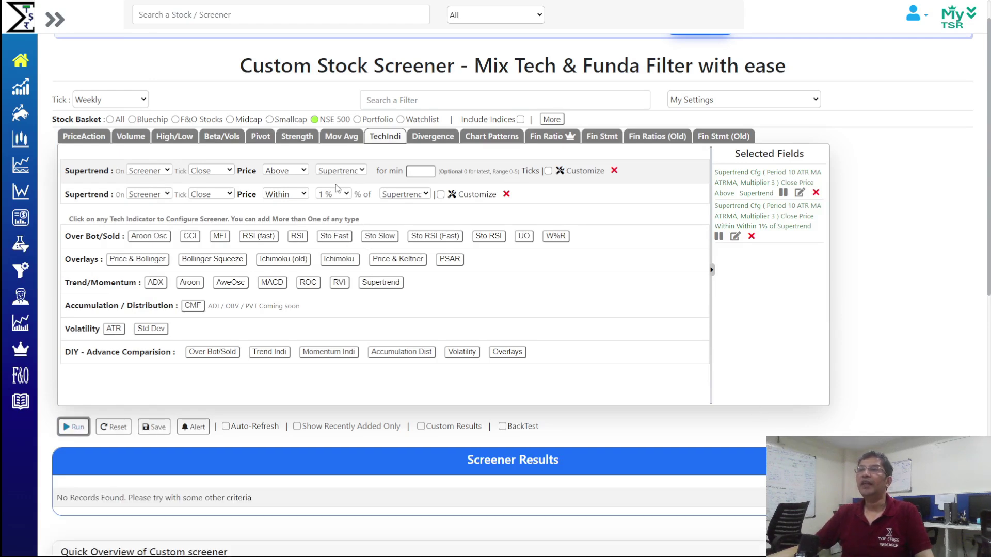
Set the screener tick to 1 Hour and run the scan with both Supertrend filters
{"action": "left_click", "coordinate": [127, 99]}
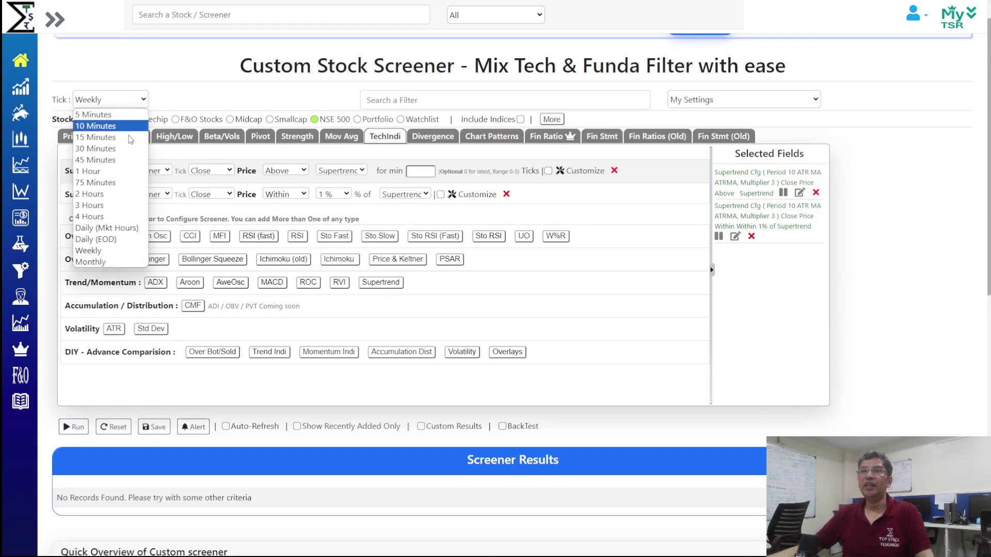
{"action": "left_click", "coordinate": [136, 239]}
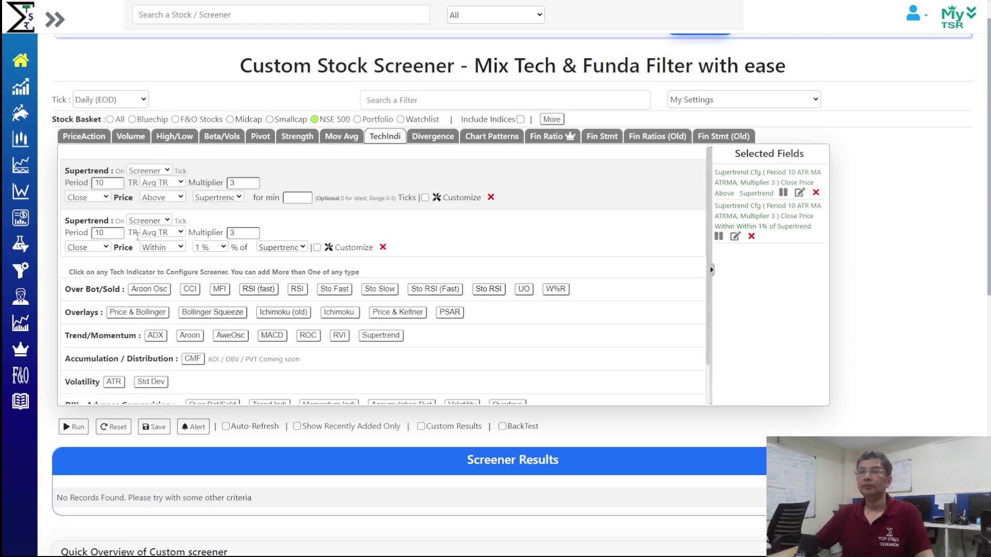
{"action": "left_click", "coordinate": [129, 101]}
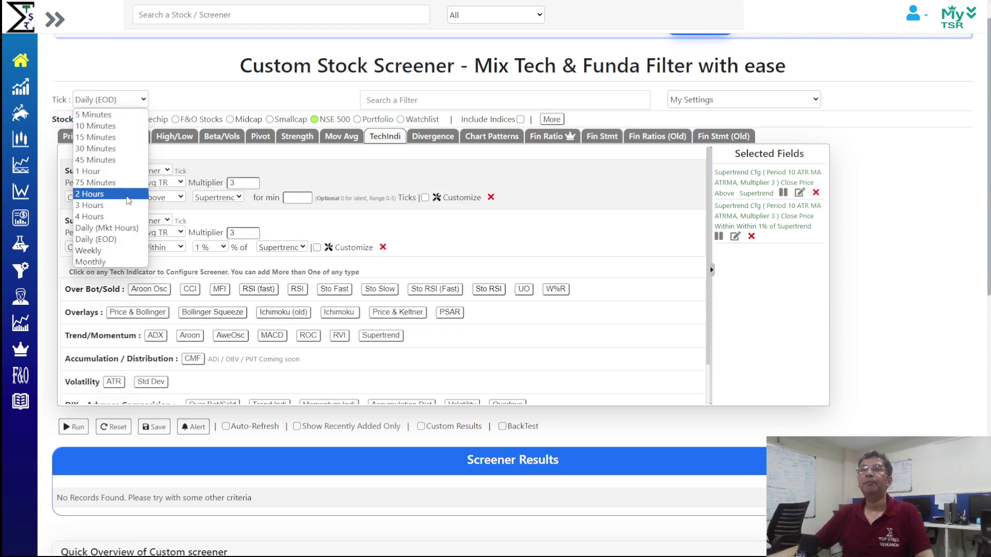
{"action": "left_click", "coordinate": [136, 171]}
{"action": "left_click", "coordinate": [73, 427]}
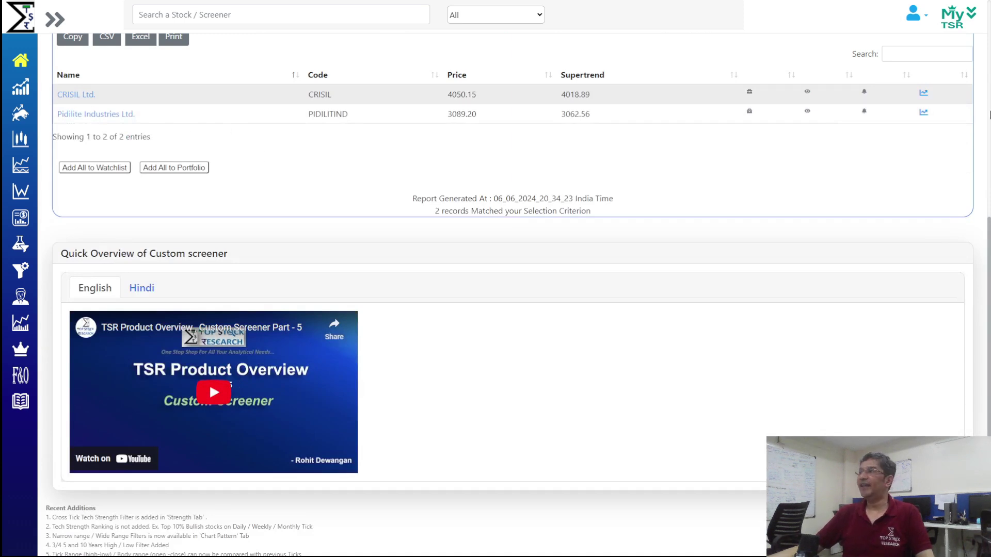
Check CRISIL's hourly price against its Supertrend line on the chart and close the chart window
{"action": "left_click", "coordinate": [923, 93]}
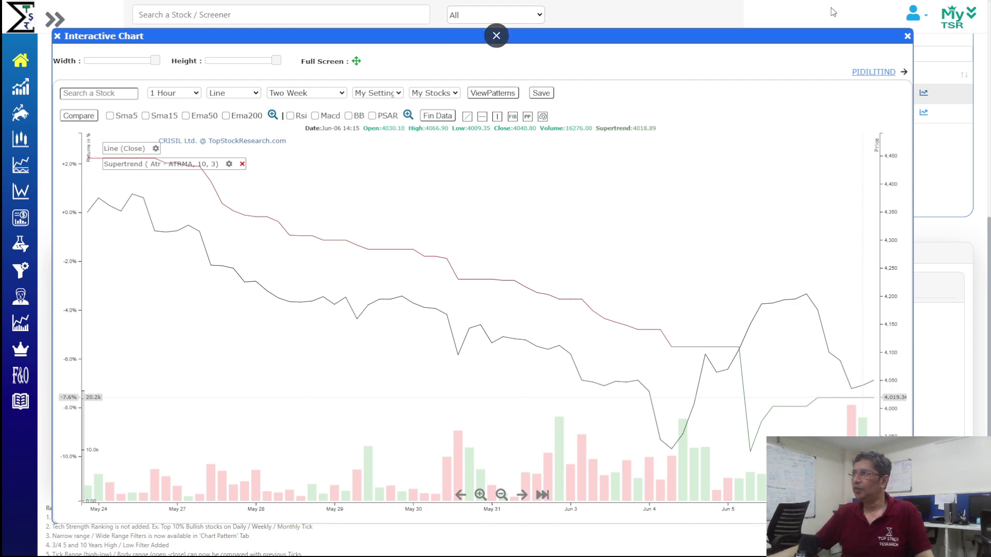
{"action": "left_click", "coordinate": [908, 37]}
{"action": "scroll", "coordinate": [595, 287], "scroll_direction": "up", "scroll_amount": 7}
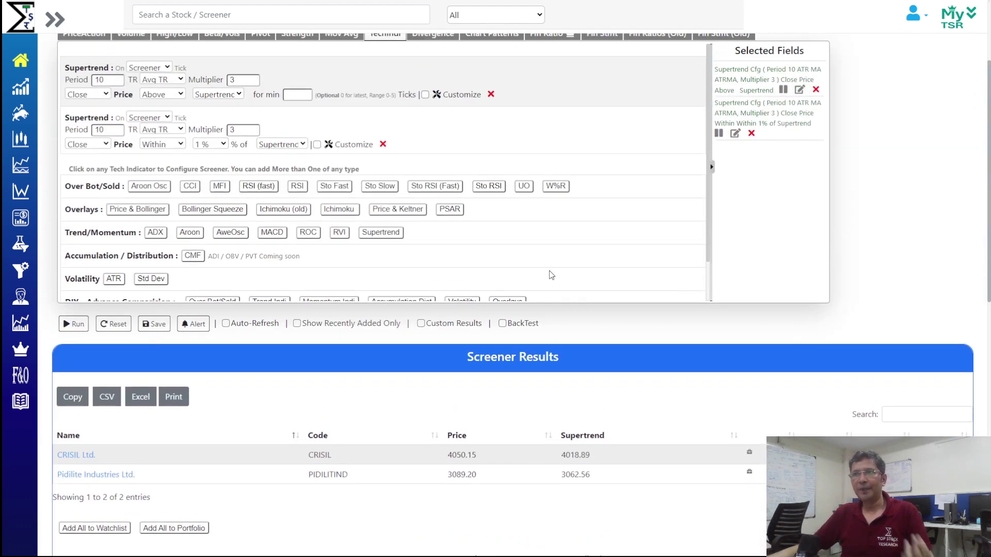
Change the second Supertrend filter to the Weekly tick with close price Above Supertrend and run the scan
{"action": "scroll", "coordinate": [551, 278], "scroll_direction": "up", "scroll_amount": 2}
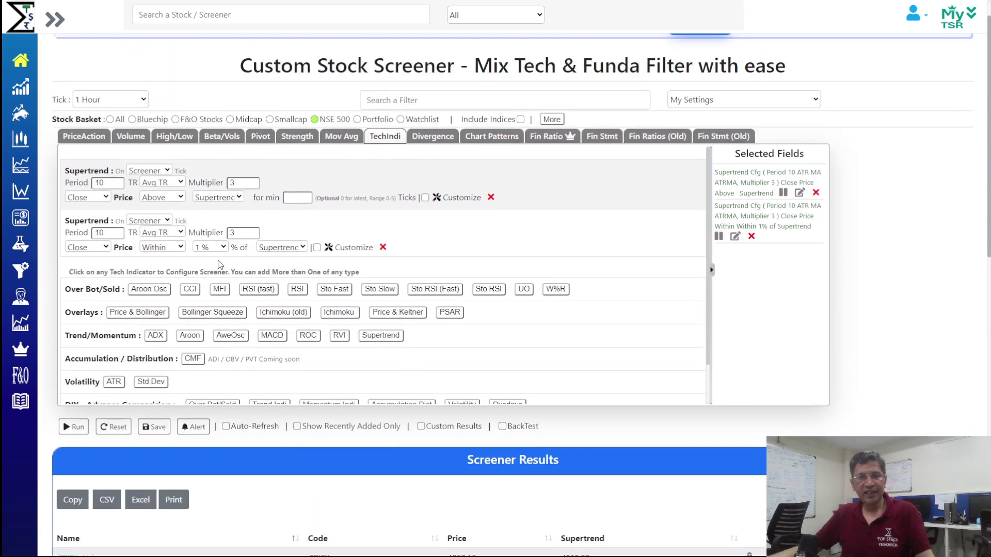
{"action": "left_click", "coordinate": [158, 222]}
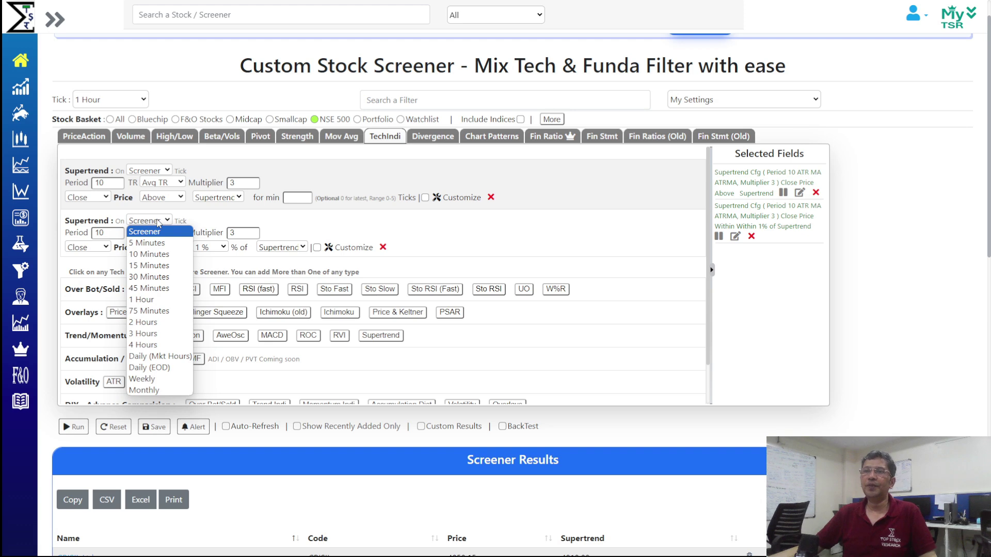
{"action": "left_click", "coordinate": [181, 380]}
{"action": "left_click", "coordinate": [277, 229]}
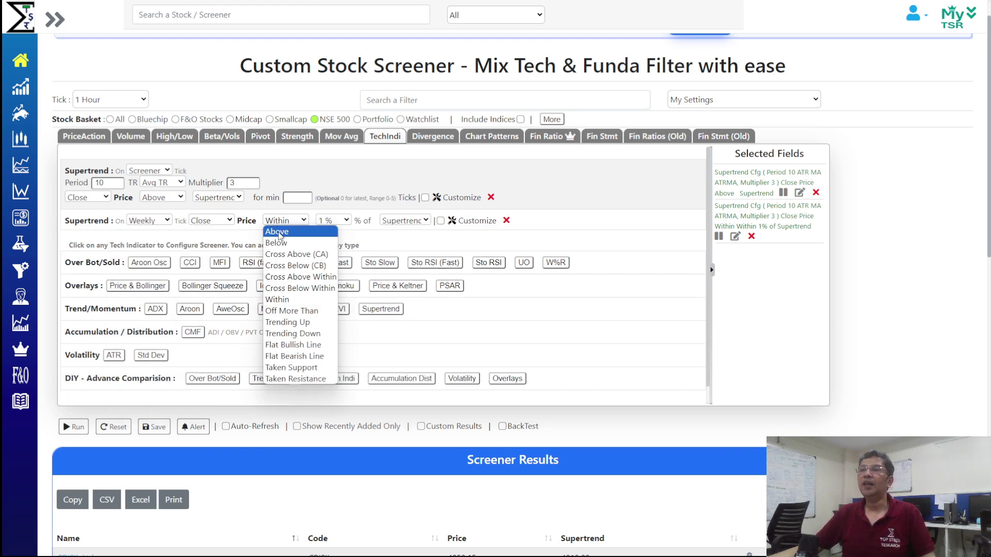
{"action": "left_click", "coordinate": [279, 233]}
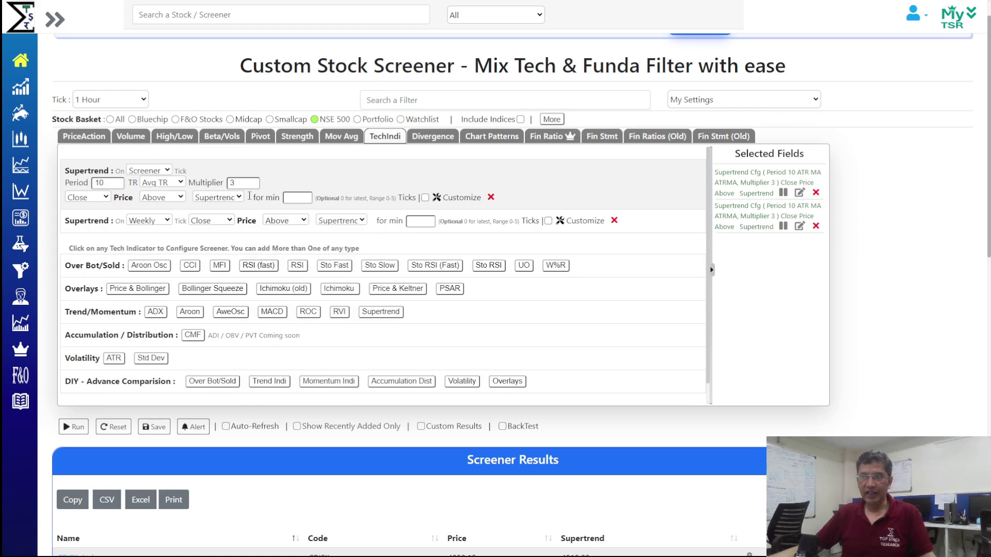
{"action": "left_click", "coordinate": [73, 427]}
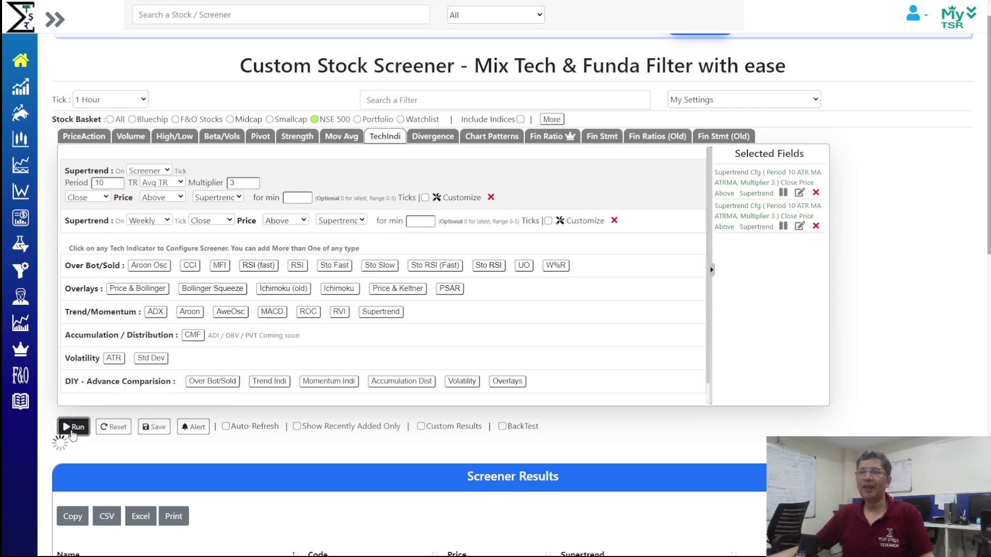
{"action": "scroll", "coordinate": [613, 213], "scroll_direction": "down", "scroll_amount": 9}
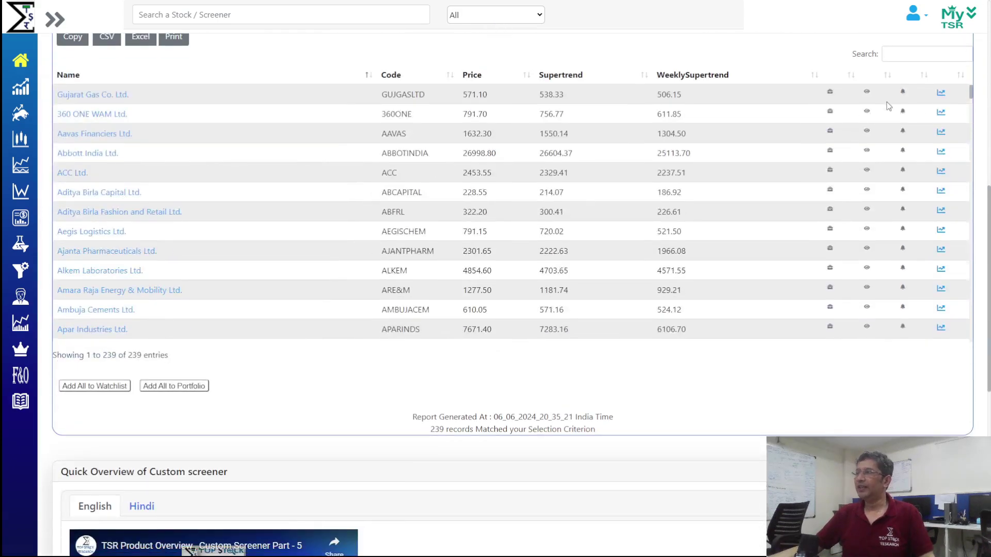
Remove both Supertrend filters from the screener
{"action": "scroll", "coordinate": [614, 213], "scroll_direction": "up", "scroll_amount": 2}
{"action": "scroll", "coordinate": [614, 213], "scroll_direction": "up", "scroll_amount": 6}
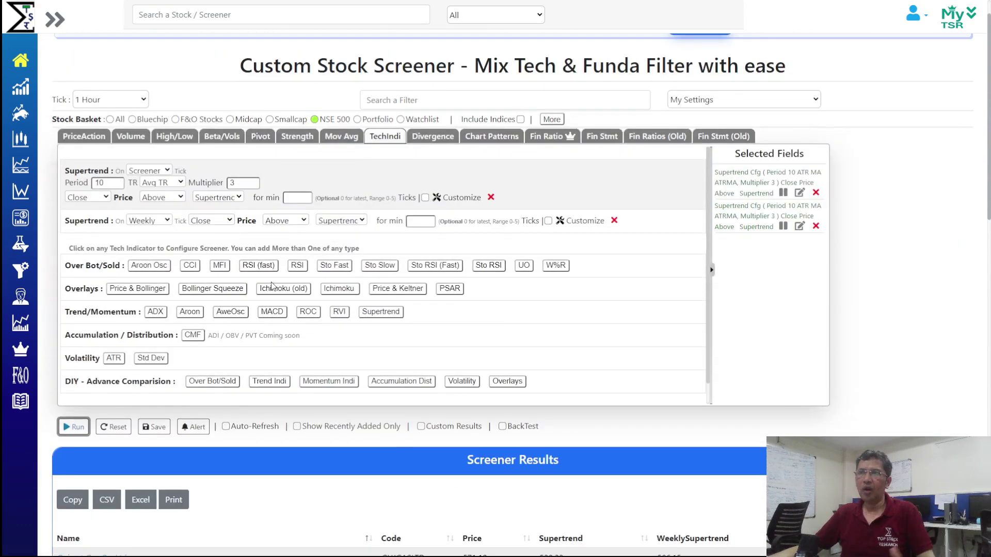
{"action": "left_click", "coordinate": [491, 198]}
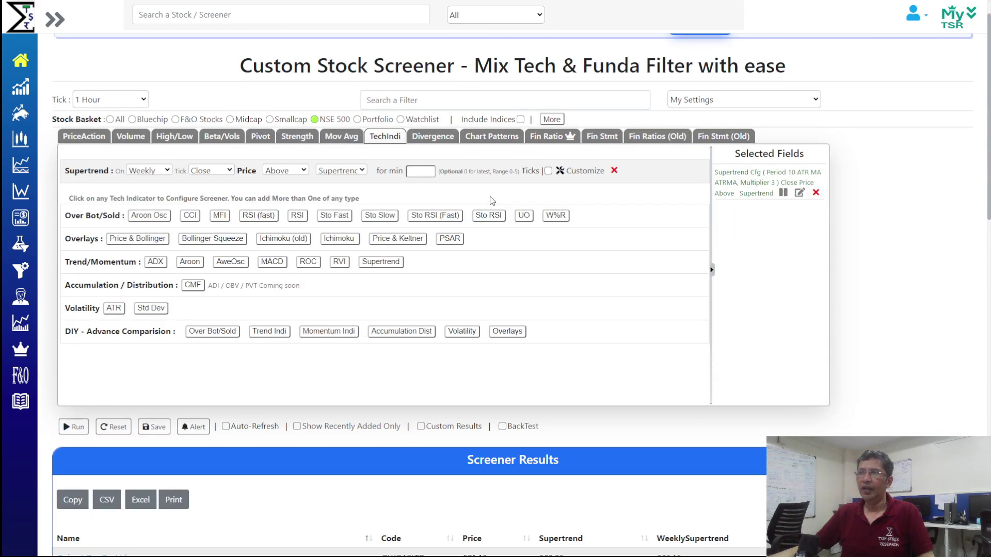
{"action": "left_click", "coordinate": [614, 171]}
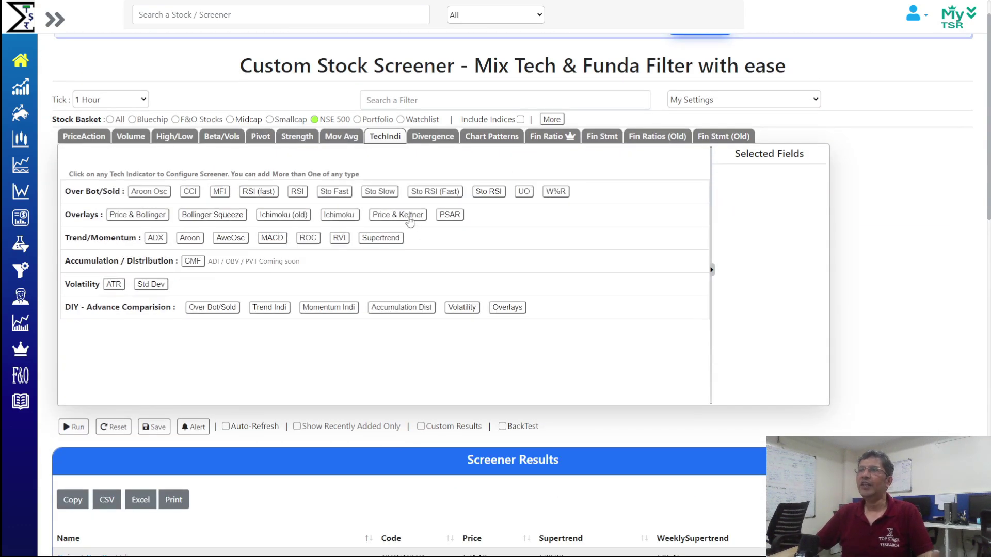
{"action": "left_click", "coordinate": [381, 238]}
{"action": "left_click", "coordinate": [144, 171]}
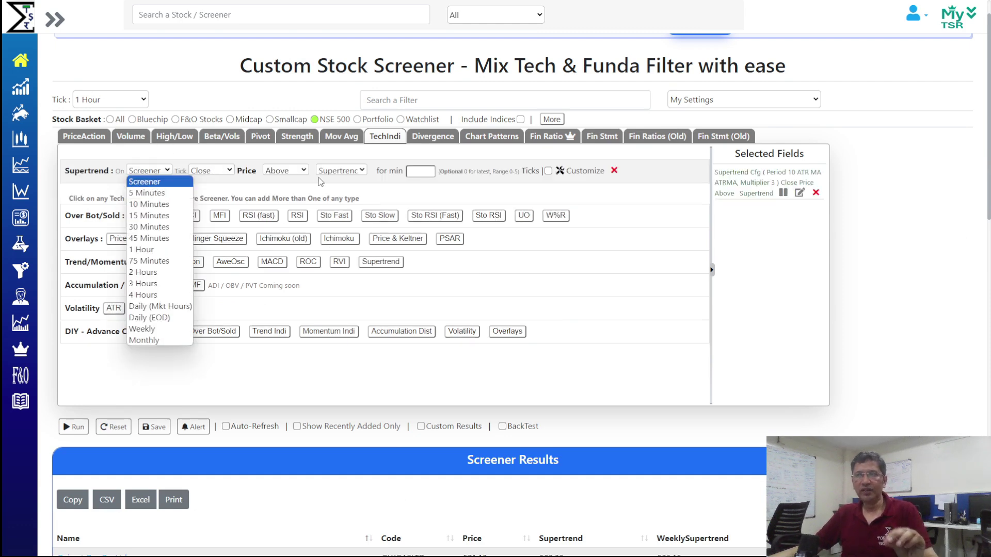
{"action": "left_click", "coordinate": [373, 174]}
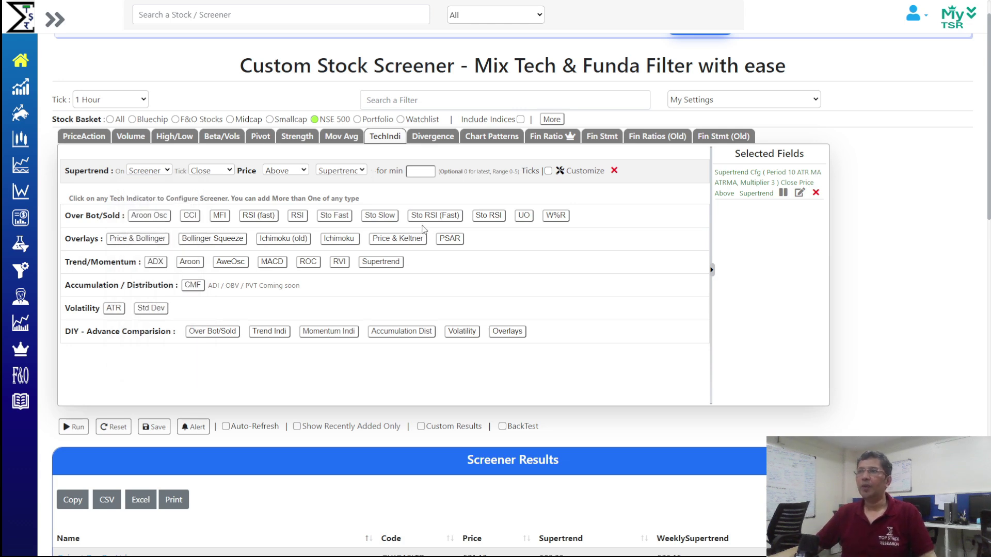
{"action": "left_click", "coordinate": [614, 171]}
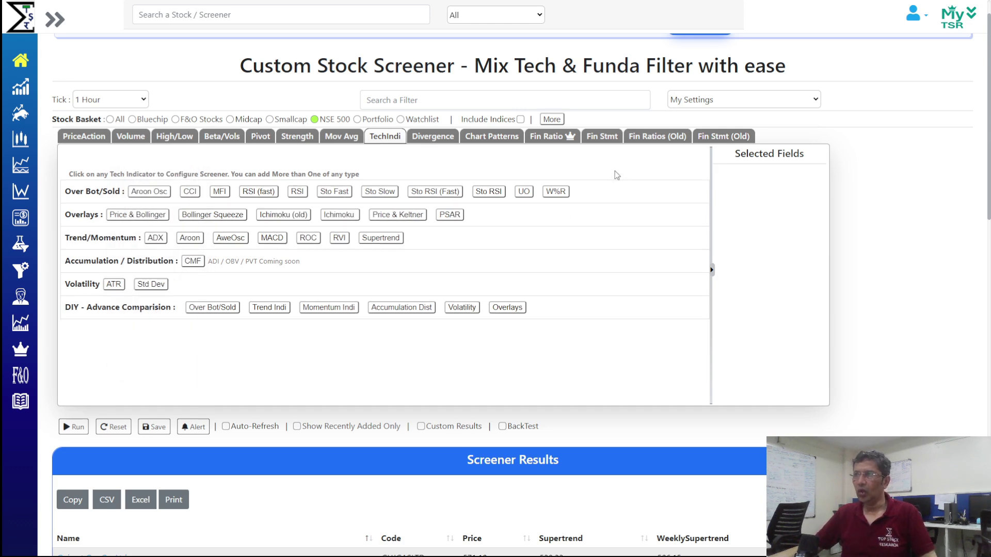
Add a DIY Overlays comparison requiring the latest Supertrend to be Above the latest P SAR
{"action": "left_click", "coordinate": [503, 309]}
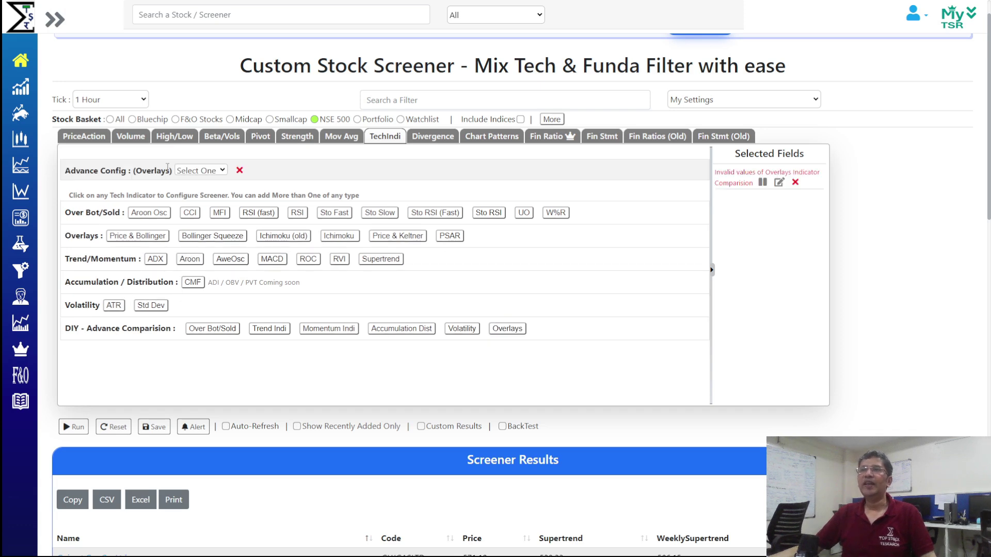
{"action": "left_click", "coordinate": [198, 175]}
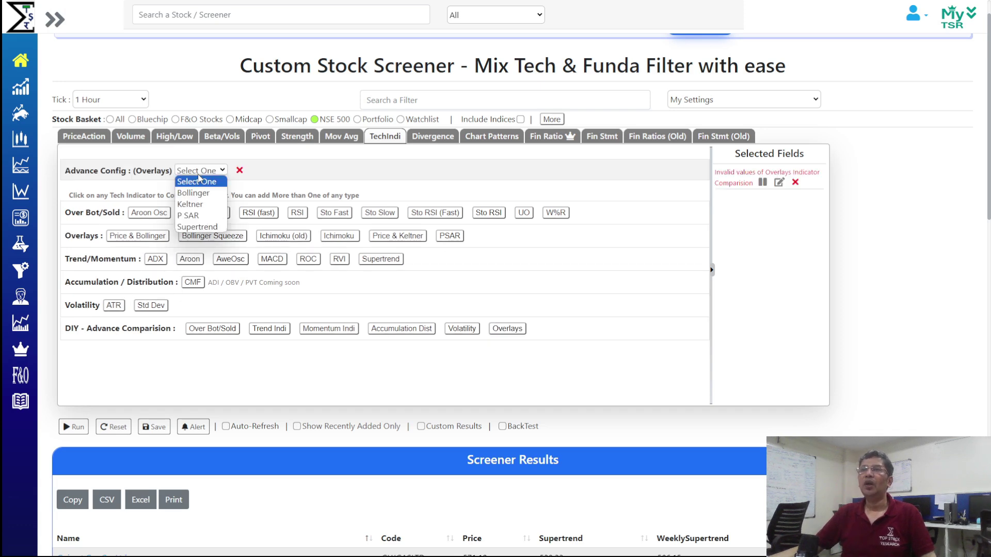
{"action": "left_click", "coordinate": [219, 228]}
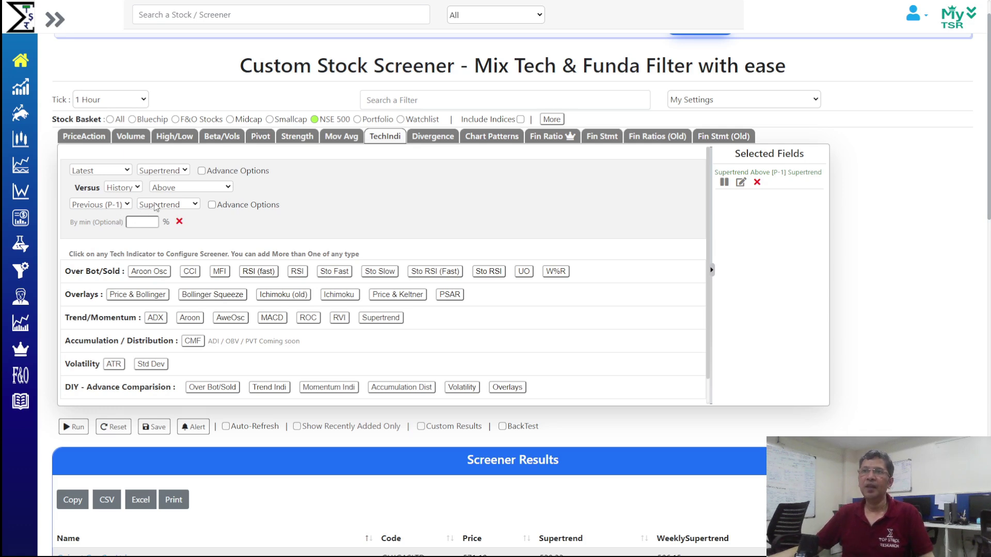
{"action": "left_click", "coordinate": [122, 205]}
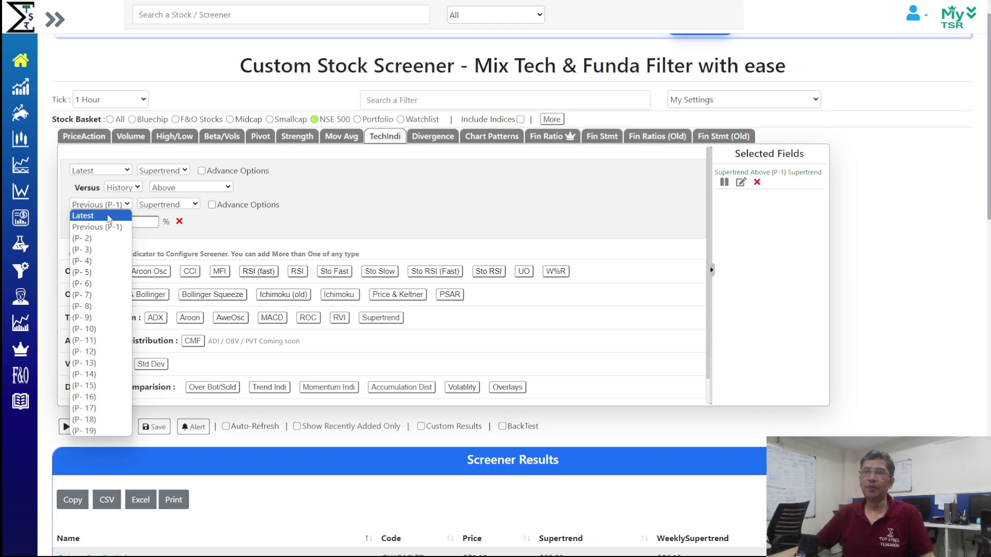
{"action": "left_click", "coordinate": [84, 216]}
{"action": "left_click", "coordinate": [172, 206]}
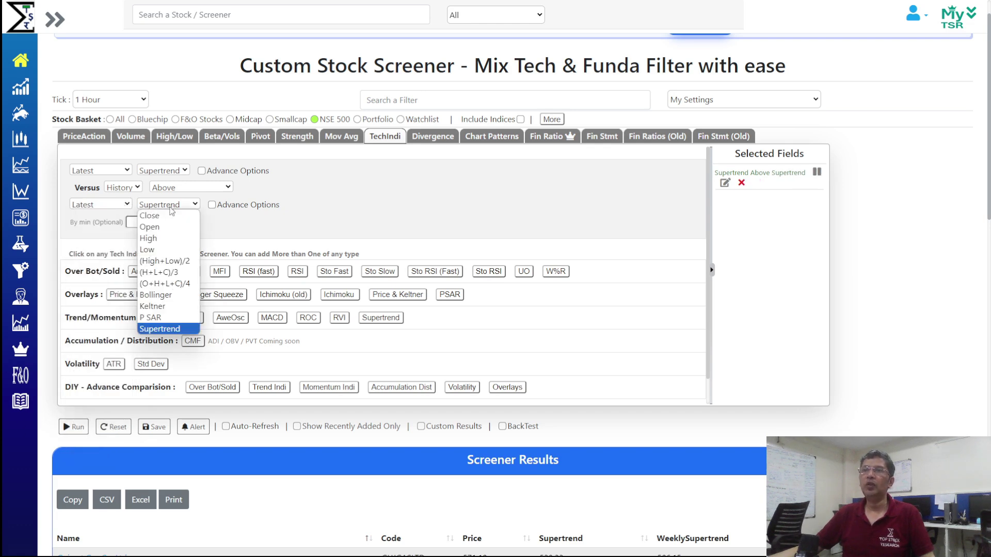
{"action": "left_click", "coordinate": [177, 318]}
Run the Supertrend versus P SAR scan, check ABB's hourly chart with both indicators, and close the chart window
{"action": "left_click", "coordinate": [78, 427]}
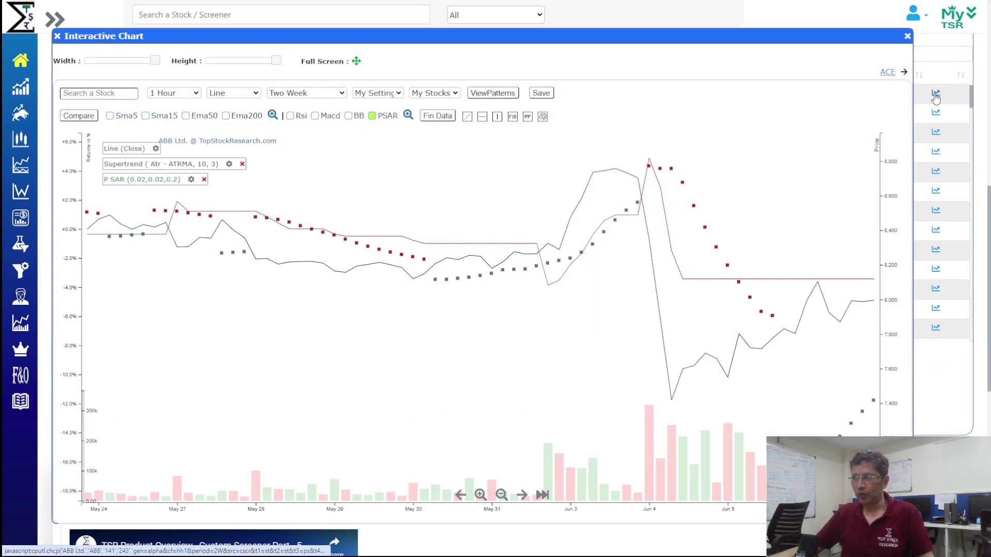
{"action": "left_click", "coordinate": [907, 36]}
{"action": "scroll", "coordinate": [624, 245], "scroll_direction": "up", "scroll_amount": 8}
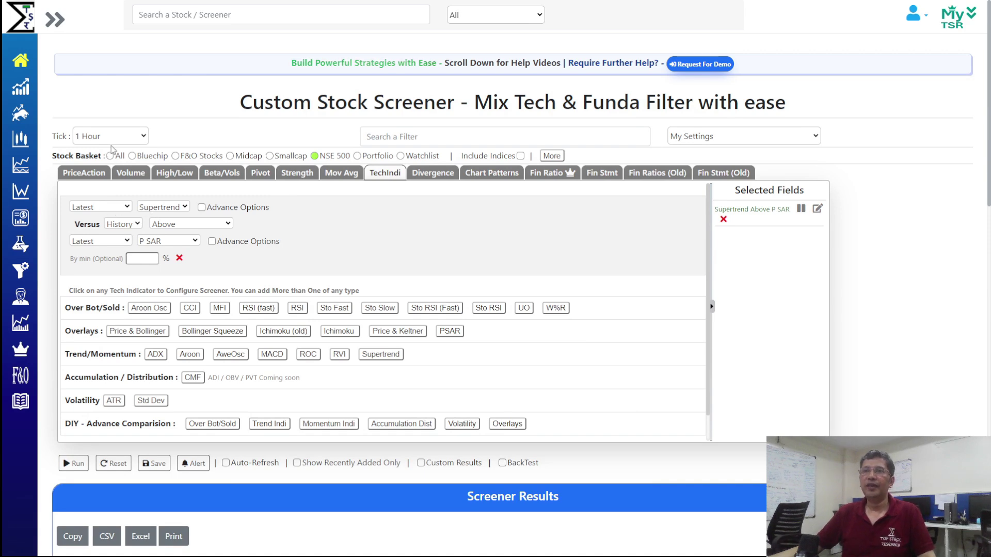
{"action": "left_click", "coordinate": [128, 207]}
{"action": "left_click", "coordinate": [126, 207]}
{"action": "left_click", "coordinate": [164, 207]}
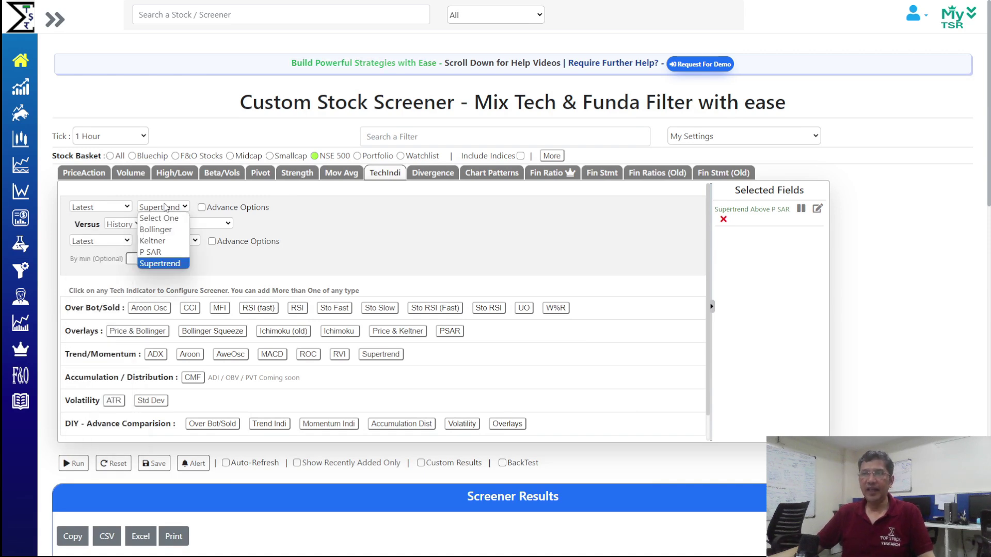
{"action": "left_click", "coordinate": [164, 206]}
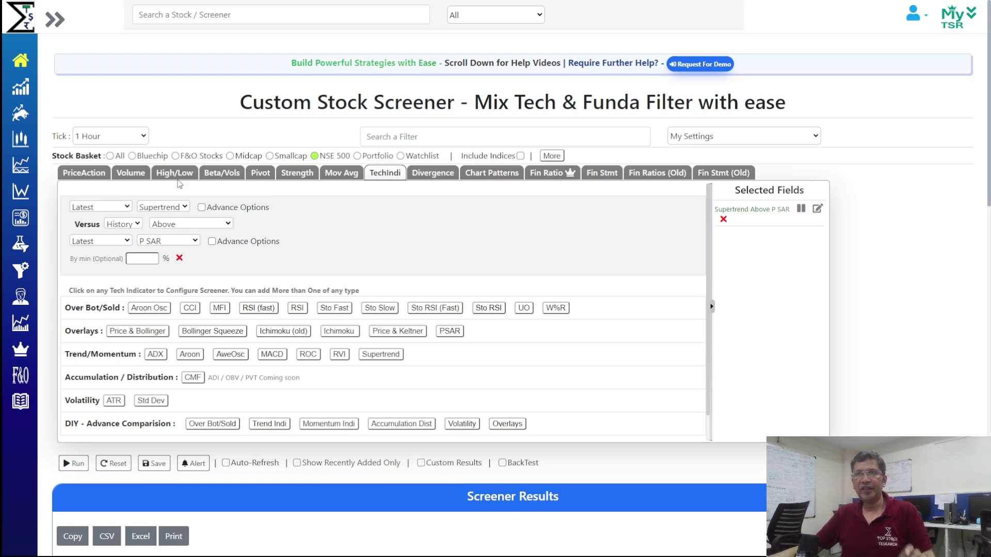
Set the screener tick to Weekly and compare the latest Supertrend with the latest Close instead of P SAR
{"action": "left_click", "coordinate": [135, 135]}
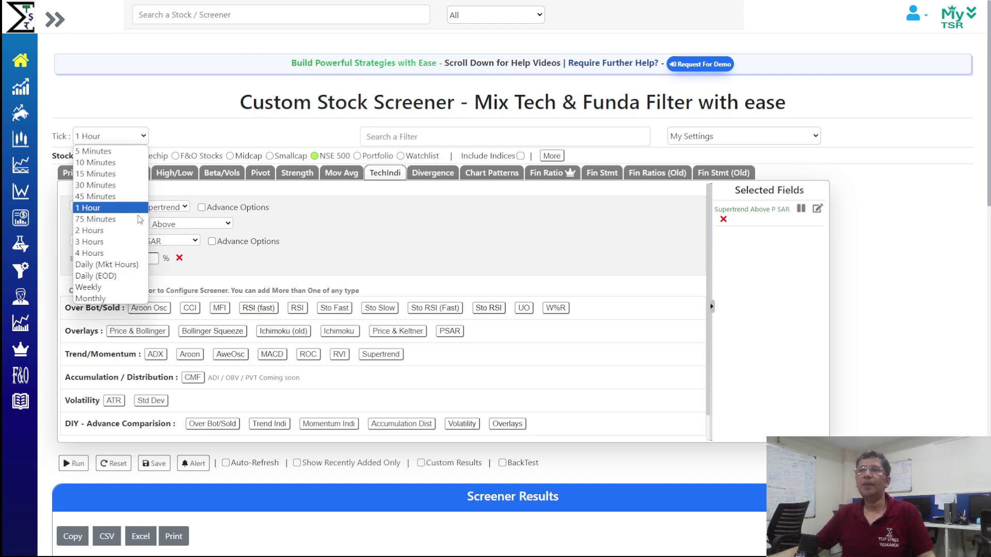
{"action": "left_click", "coordinate": [145, 288]}
{"action": "scroll", "coordinate": [183, 238], "scroll_direction": "down", "scroll_amount": 1}
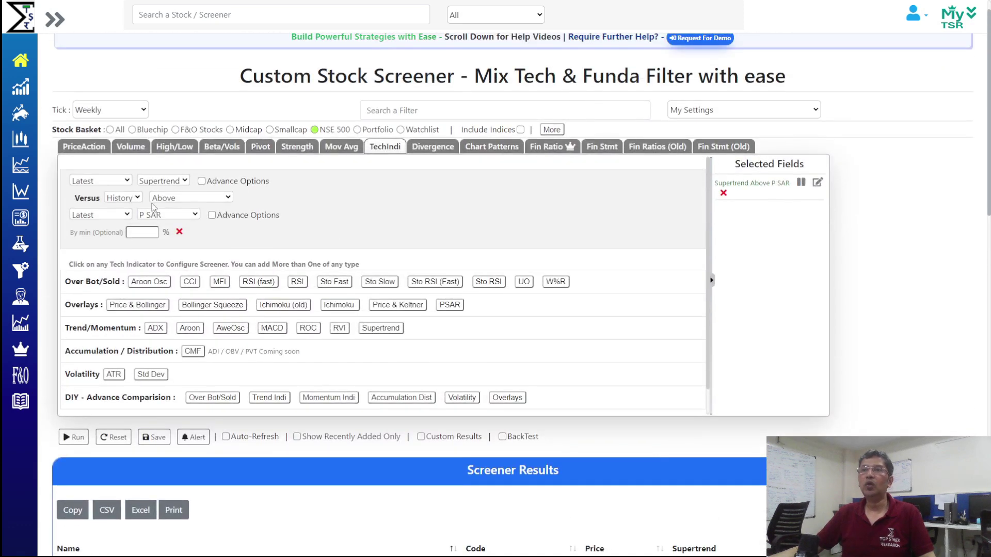
{"action": "left_click", "coordinate": [168, 216]}
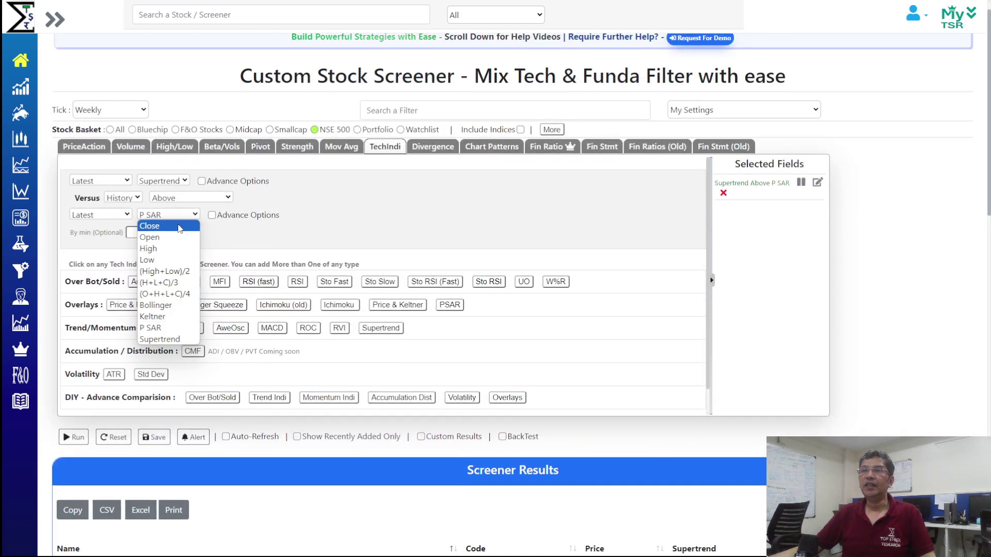
{"action": "left_click", "coordinate": [179, 228]}
Enable the advance options for the Close side and set the comparison condition to Cross Above (CA)
{"action": "left_click", "coordinate": [212, 217]}
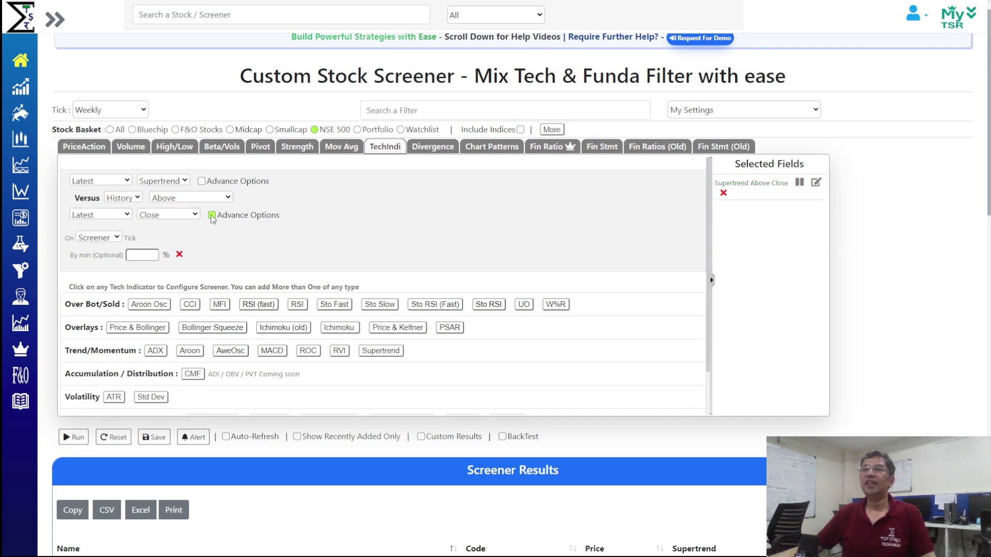
{"action": "left_click", "coordinate": [155, 215]}
{"action": "left_click", "coordinate": [156, 216]}
{"action": "left_click", "coordinate": [185, 196]}
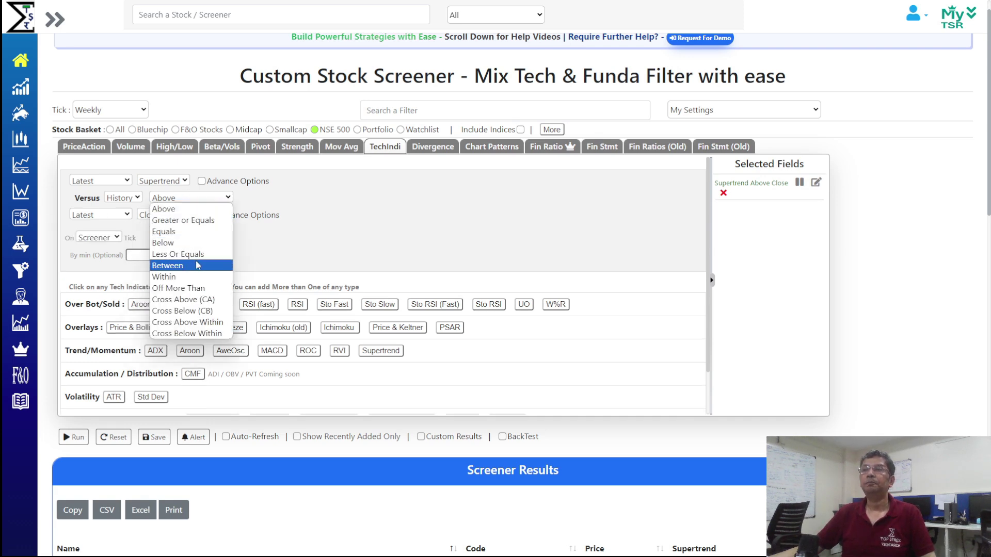
{"action": "left_click", "coordinate": [189, 299]}
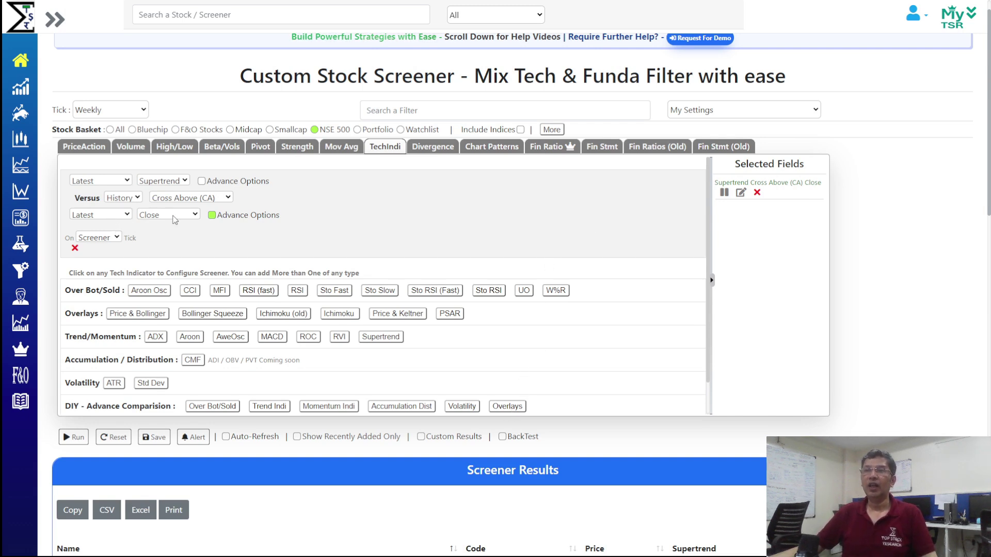
Set the Close side's tick to Daily (Mkt Hours) and run the scan
{"action": "left_click", "coordinate": [211, 215]}
{"action": "left_click", "coordinate": [211, 216]}
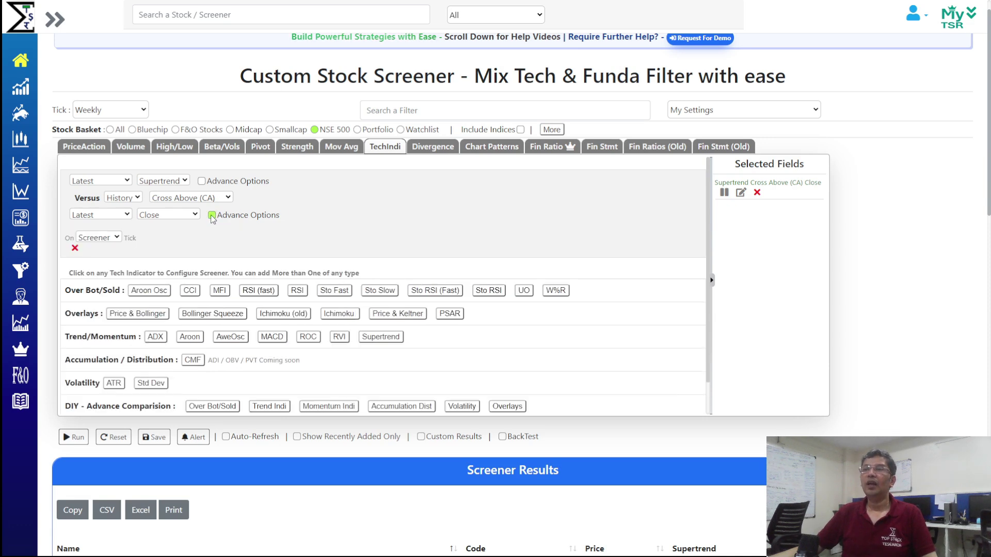
{"action": "left_click", "coordinate": [107, 237]}
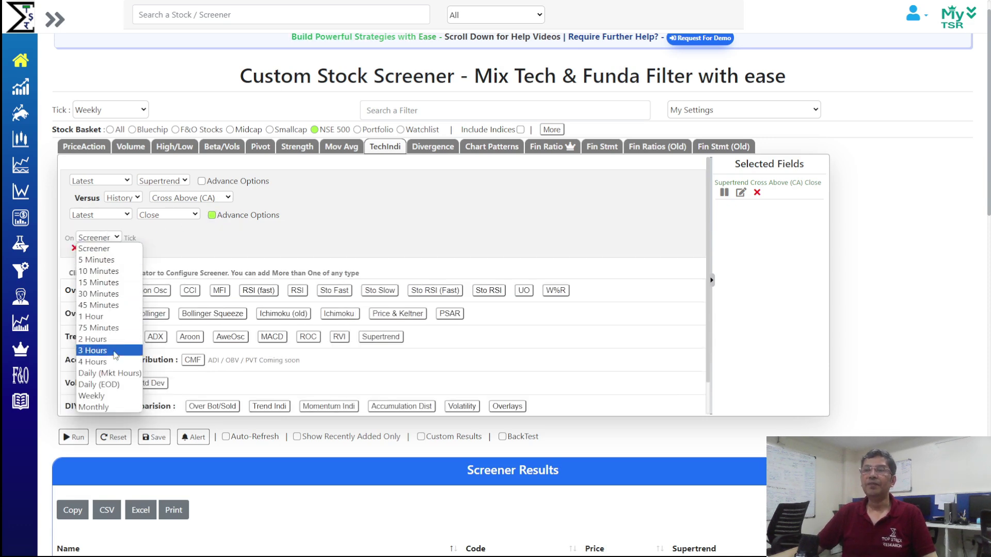
{"action": "left_click", "coordinate": [129, 376]}
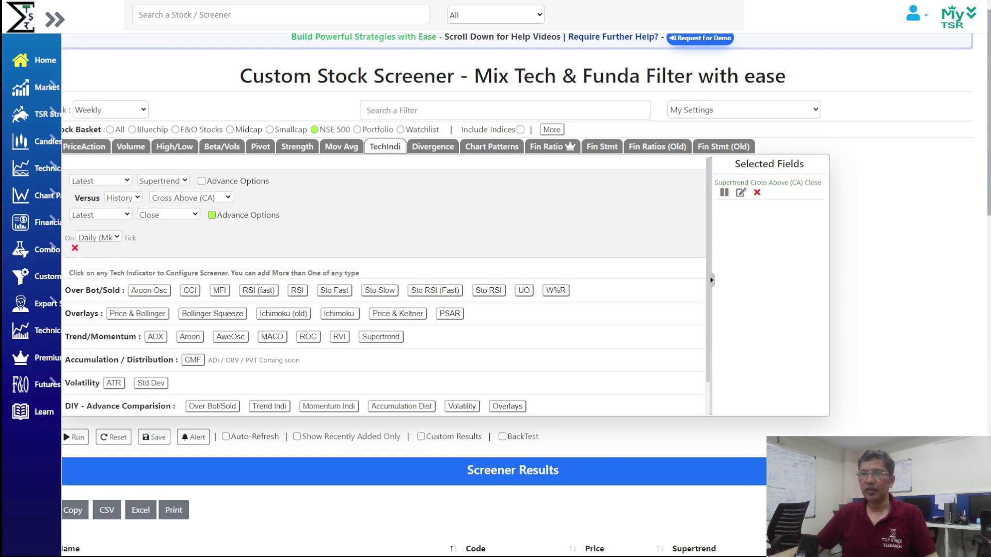
{"action": "left_click", "coordinate": [82, 435]}
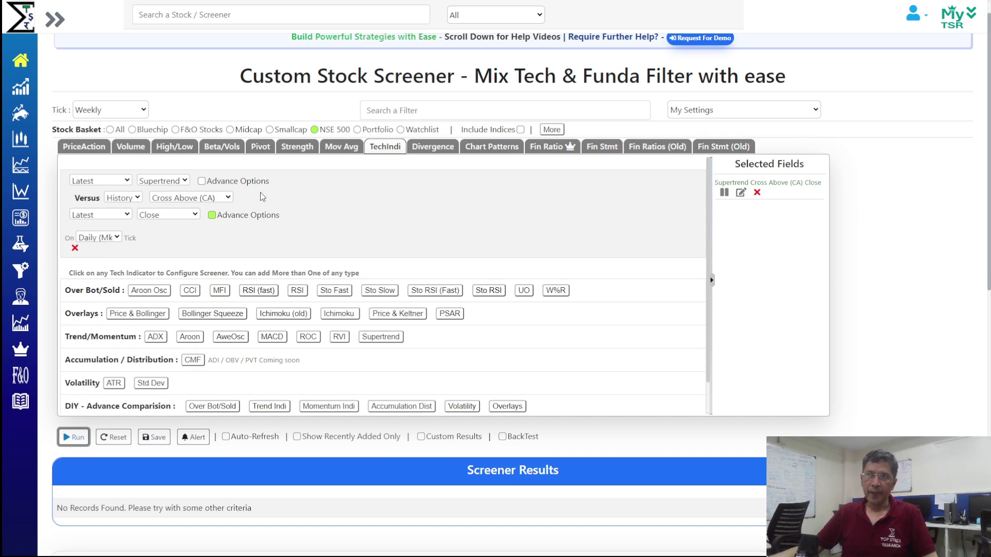
Remove the overlay comparison and add a Supertrend filter with its Customize options enabled
{"action": "left_click", "coordinate": [75, 248]}
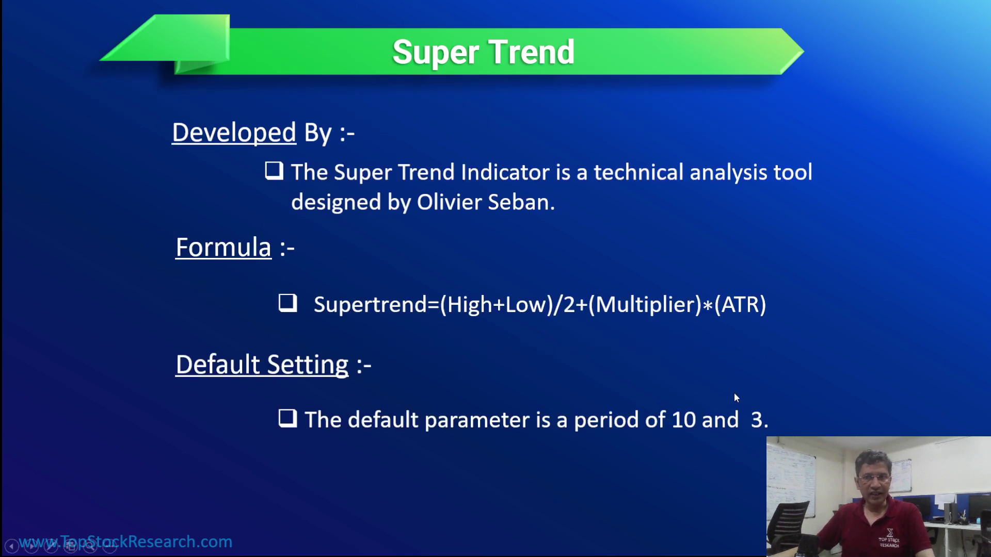
{"action": "key", "text": "alt+Tab"}
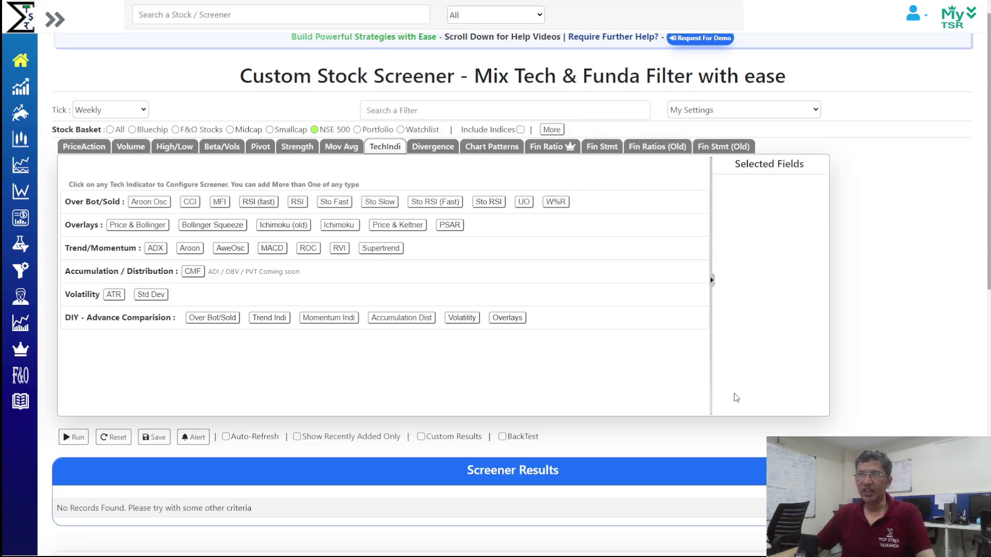
{"action": "left_click", "coordinate": [380, 249]}
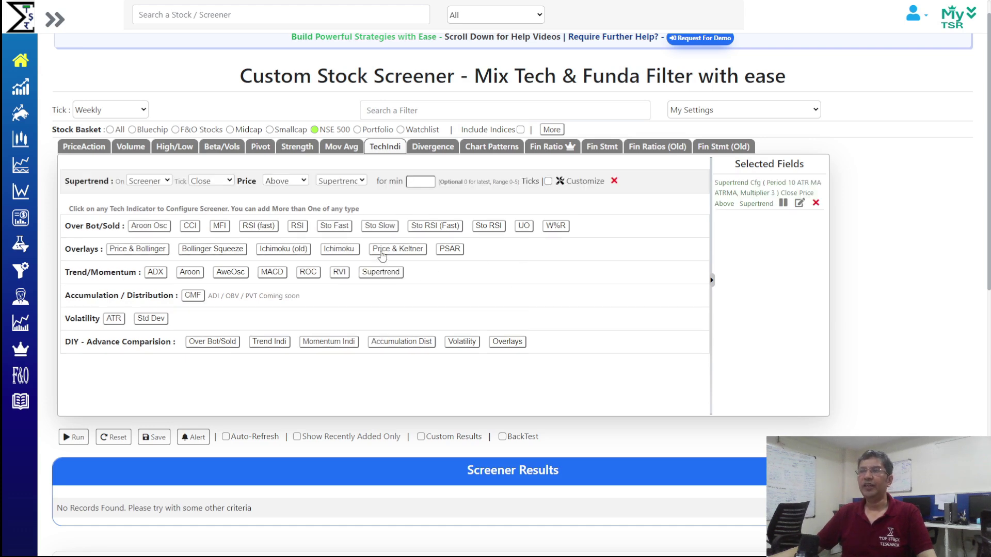
{"action": "left_click", "coordinate": [548, 181]}
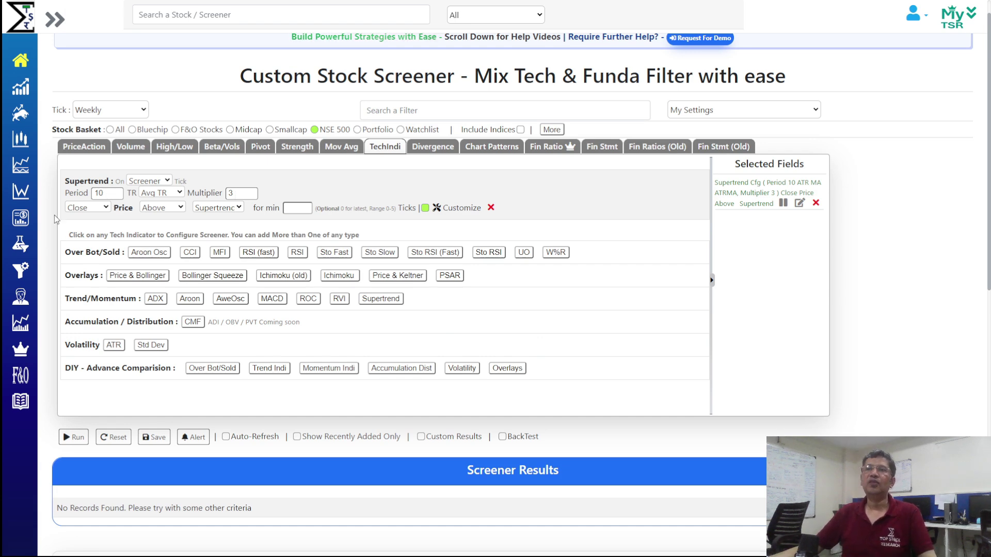
Examine the price source and TR averaging options available in the customized Supertrend filter
{"action": "left_click", "coordinate": [91, 208]}
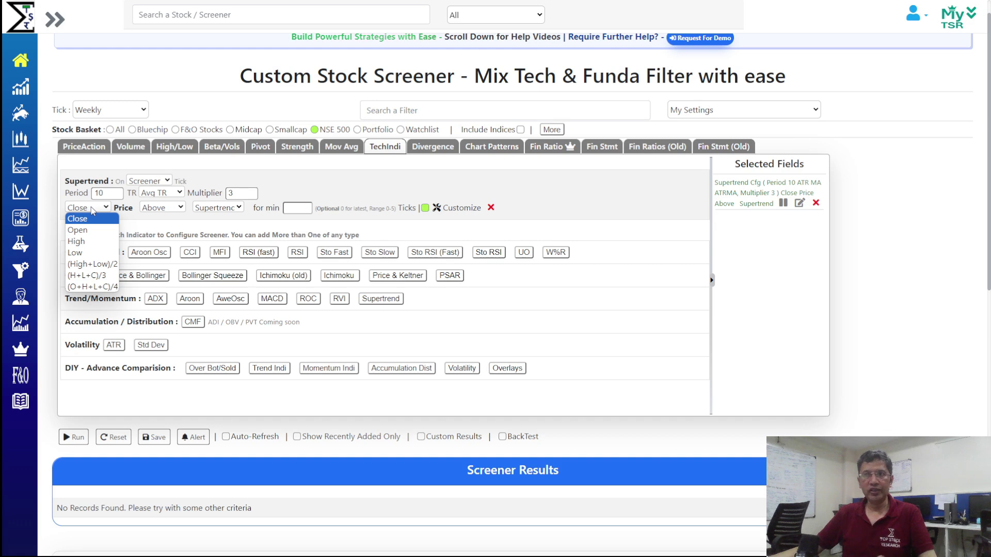
{"action": "left_click", "coordinate": [93, 208]}
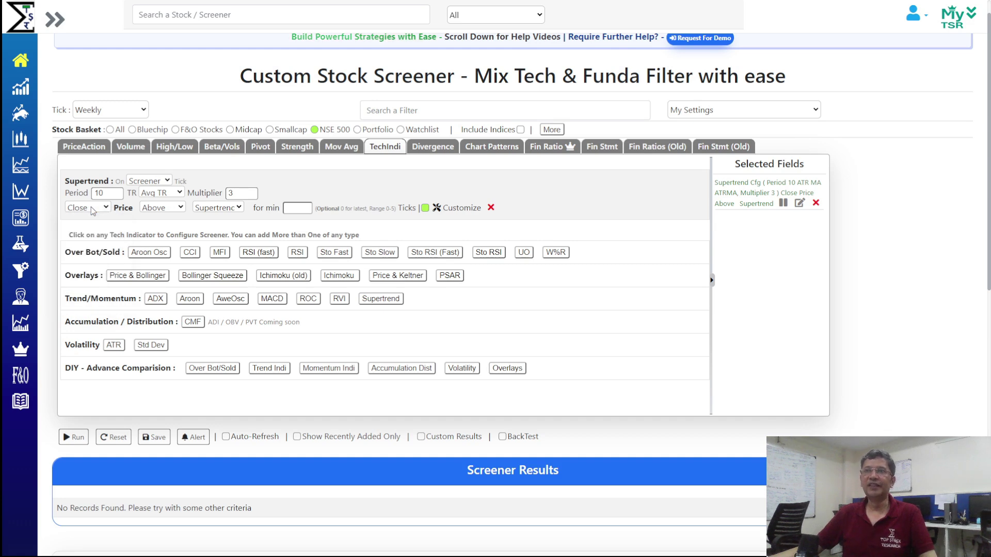
{"action": "left_click", "coordinate": [162, 198]}
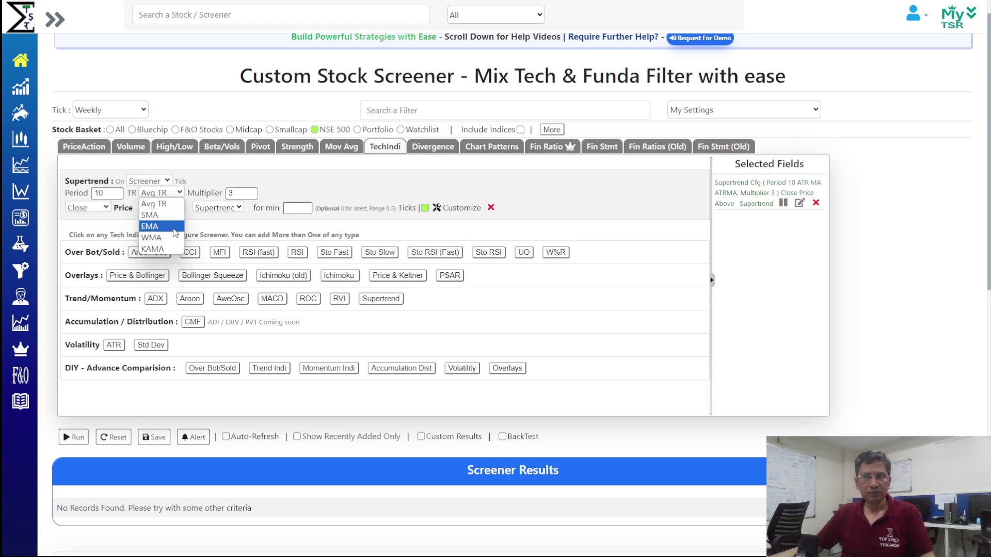
{"action": "left_click", "coordinate": [237, 176]}
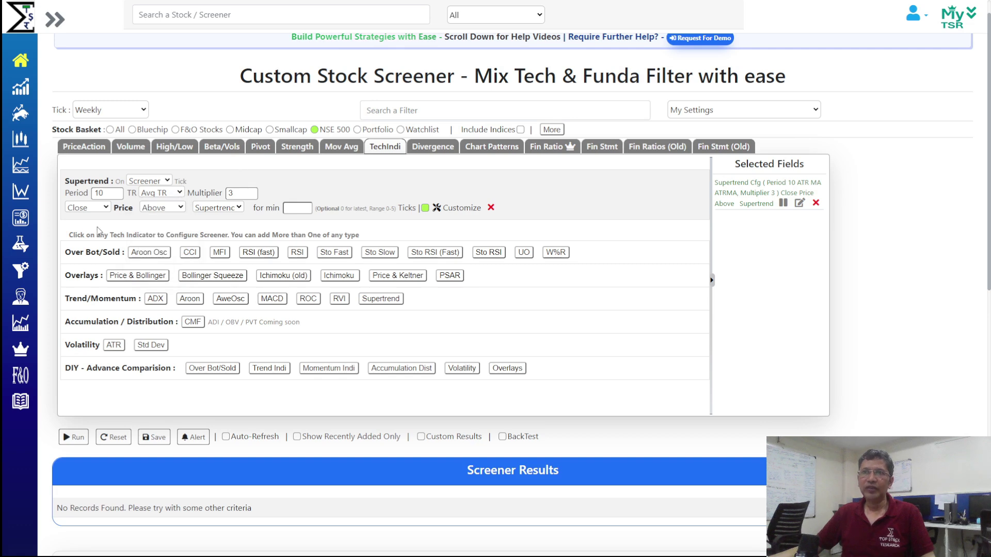
{"action": "left_click", "coordinate": [88, 209]}
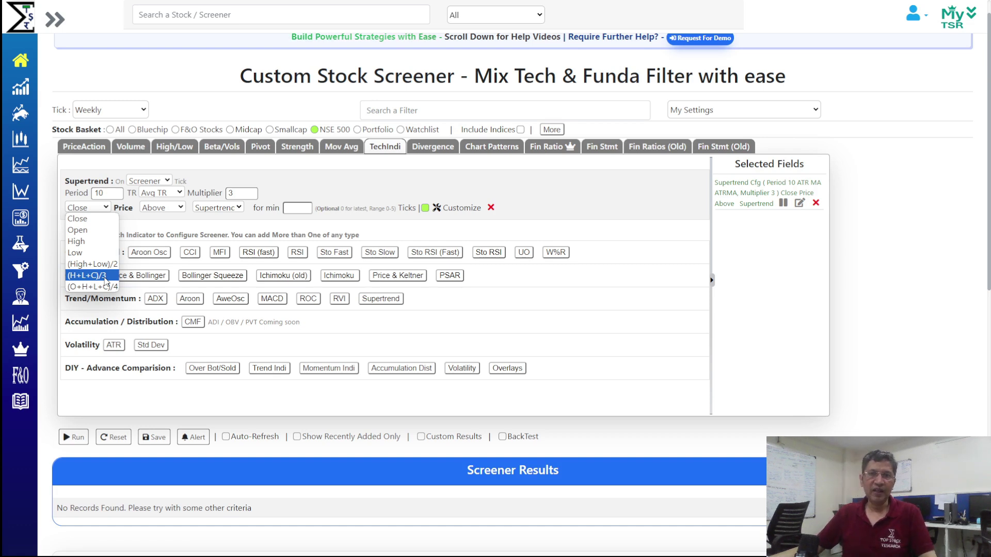
{"action": "left_click", "coordinate": [571, 321]}
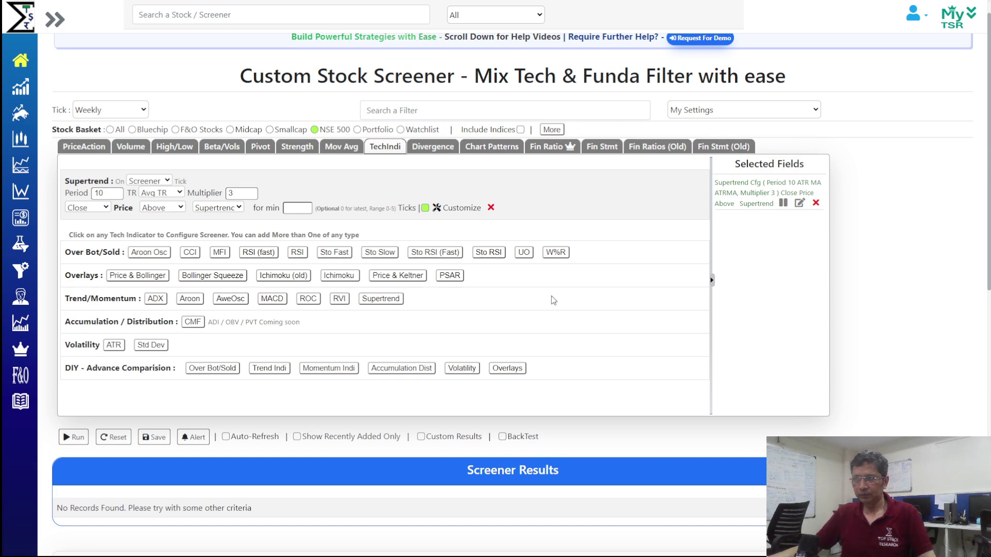
Switch to the Super Trend presentation slide to check the indicator's formula and default parameters, and return to the screener
{"action": "key", "text": "alt+Tab"}
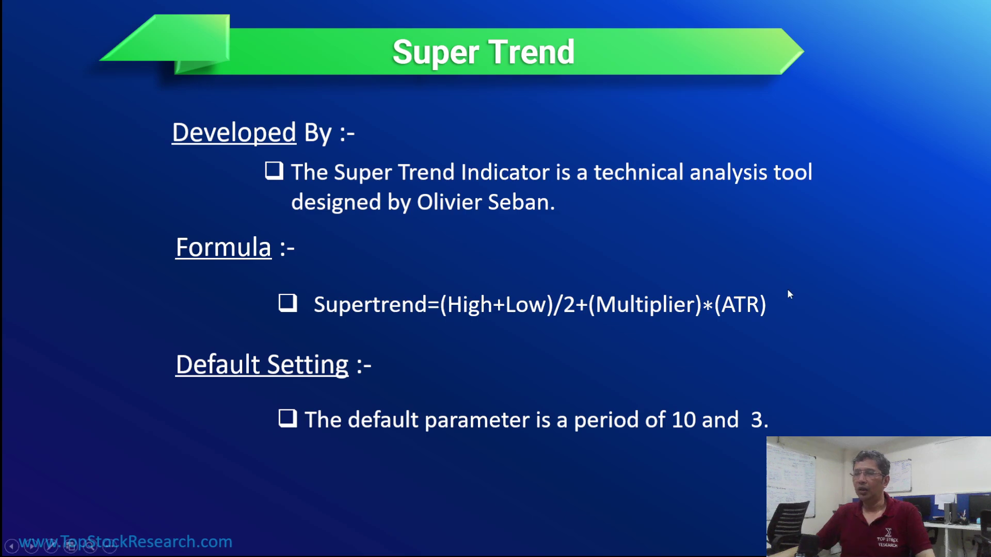
{"action": "key", "text": "alt+Tab"}
{"action": "scroll", "coordinate": [986, 310], "scroll_direction": "down", "scroll_amount": 8}
{"action": "scroll", "coordinate": [987, 309], "scroll_direction": "down", "scroll_amount": 2}
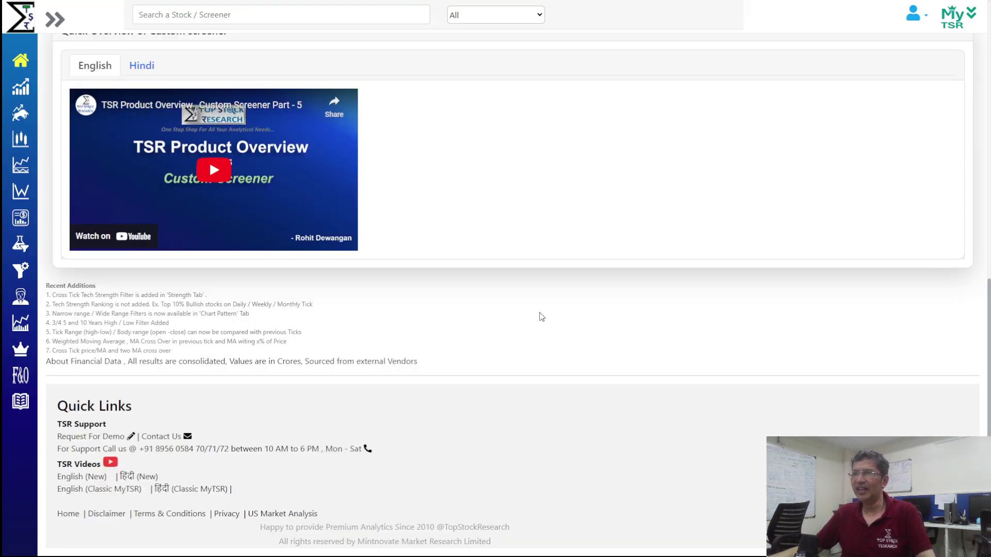
{"action": "scroll", "coordinate": [686, 295], "scroll_direction": "up", "scroll_amount": 10}
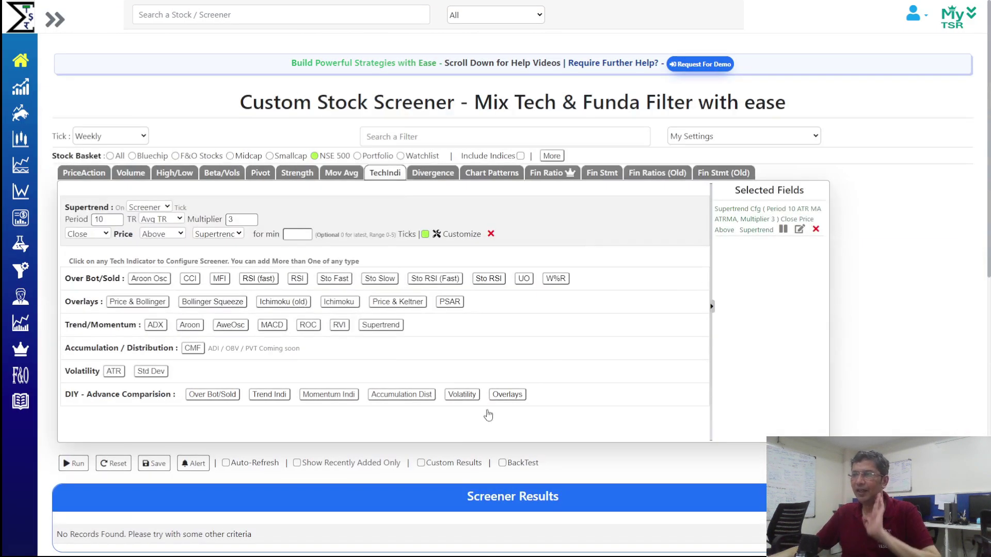
Set the Supertrend condition to Cross Above (CA) and enable BackTest with the Time Machine at P - 10
{"action": "left_click", "coordinate": [166, 237]}
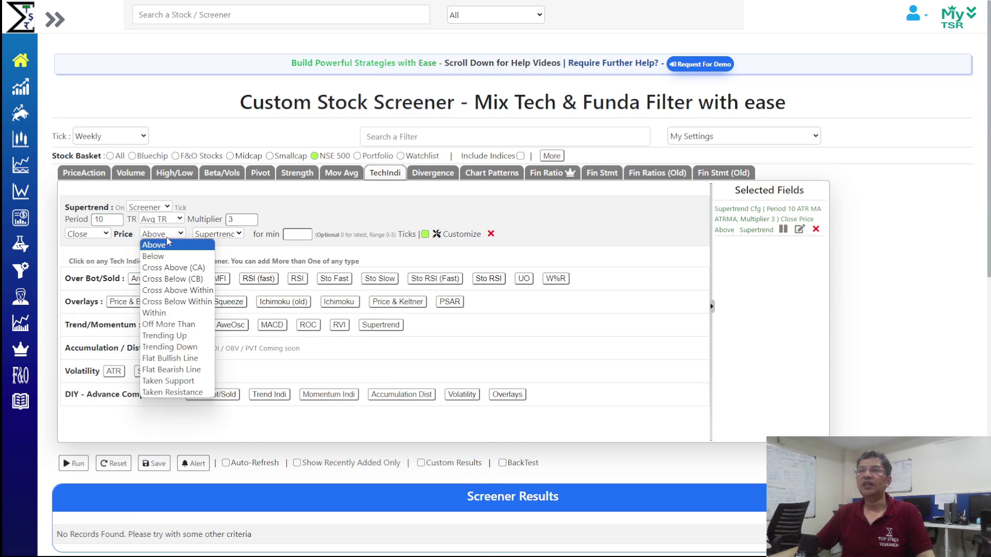
{"action": "left_click", "coordinate": [174, 267]}
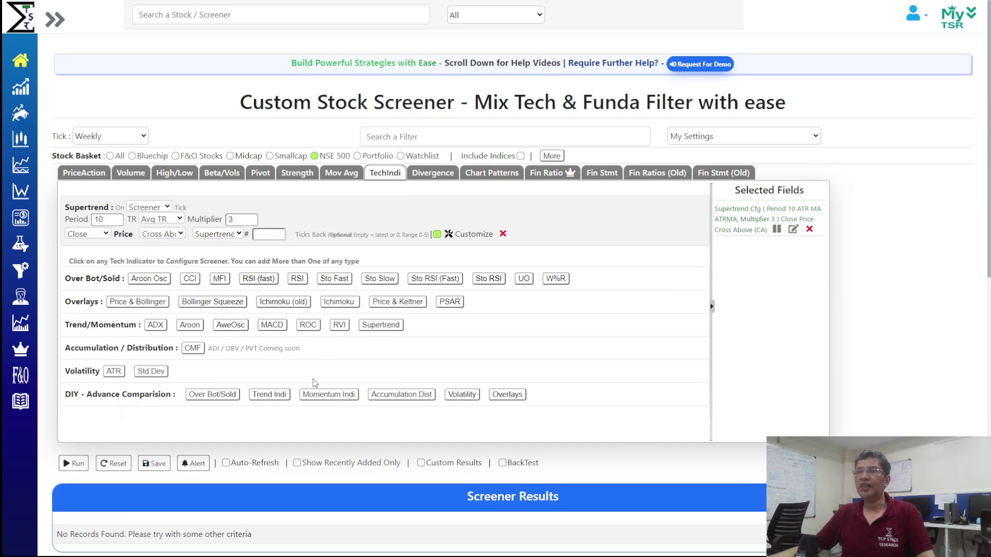
{"action": "left_click", "coordinate": [503, 464]}
{"action": "scroll", "coordinate": [611, 311], "scroll_direction": "down", "scroll_amount": 2}
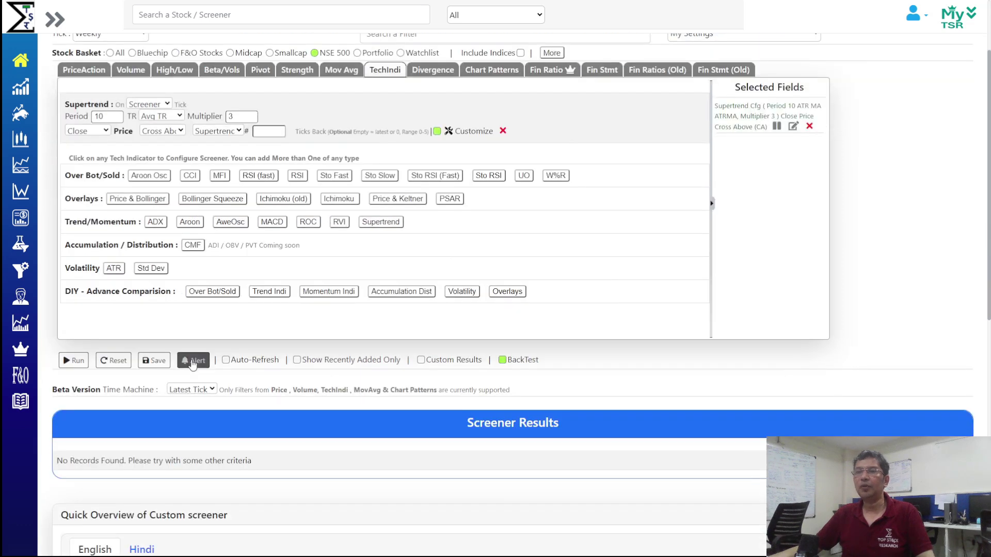
{"action": "left_click", "coordinate": [190, 389]}
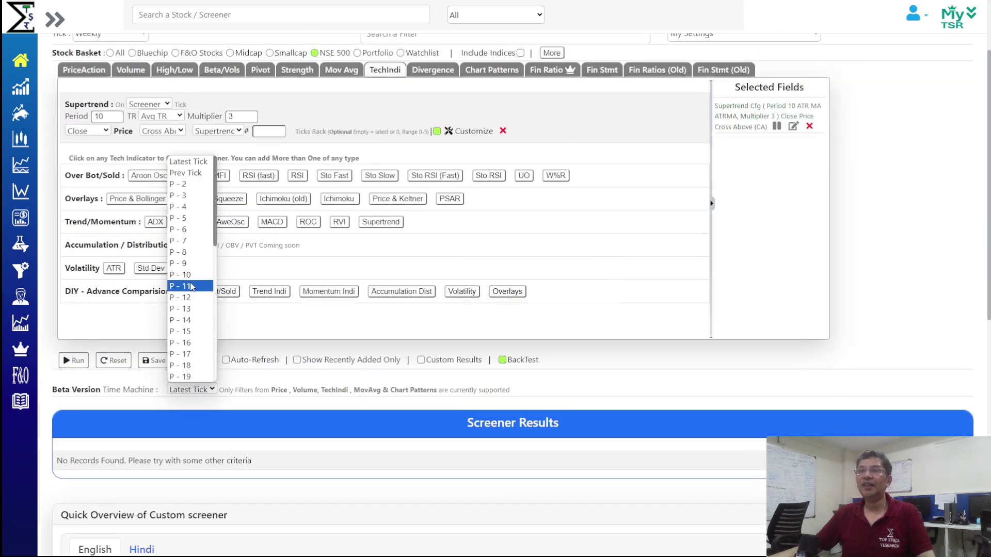
{"action": "left_click", "coordinate": [192, 277]}
{"action": "scroll", "coordinate": [608, 311], "scroll_direction": "up", "scroll_amount": 2}
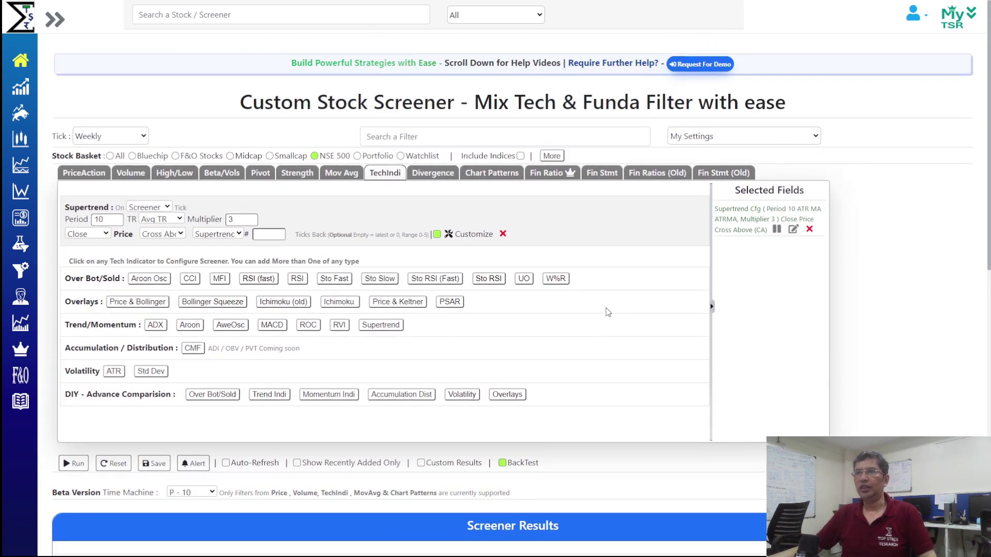
Set the screener tick to Daily (EOD), run the backtest scan and check the date of its results
{"action": "left_click", "coordinate": [100, 142]}
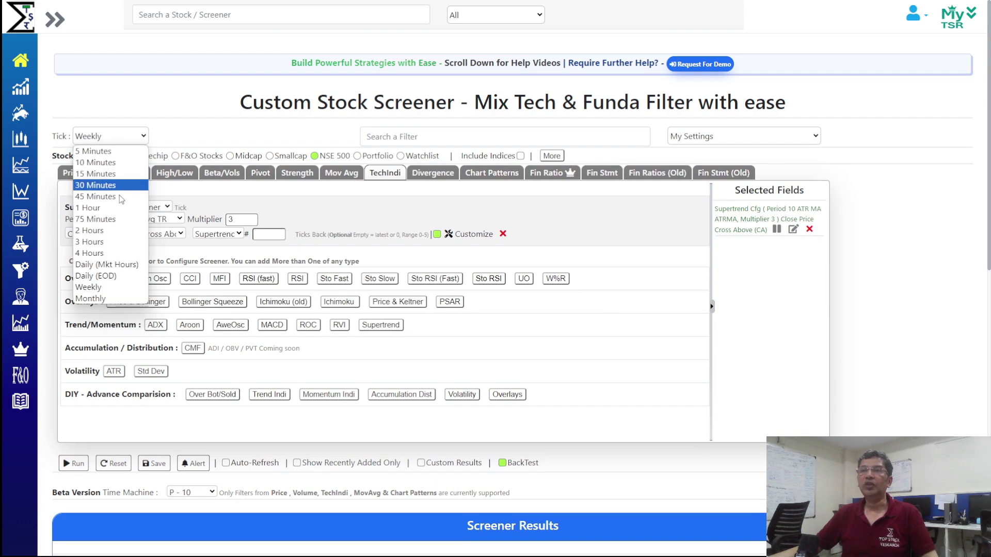
{"action": "left_click", "coordinate": [135, 277]}
{"action": "scroll", "coordinate": [137, 291], "scroll_direction": "down", "scroll_amount": 10}
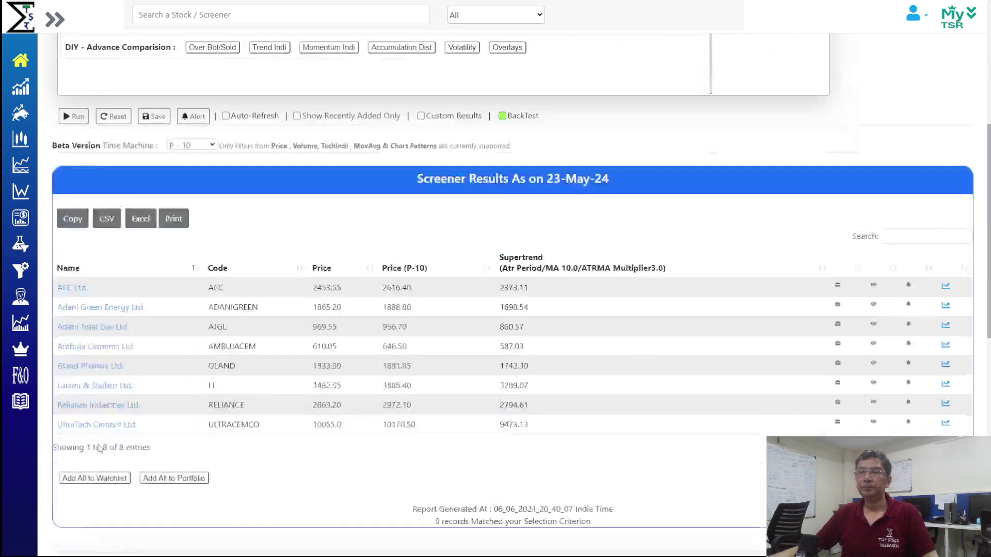
{"action": "scroll", "coordinate": [579, 263], "scroll_direction": "up", "scroll_amount": 4}
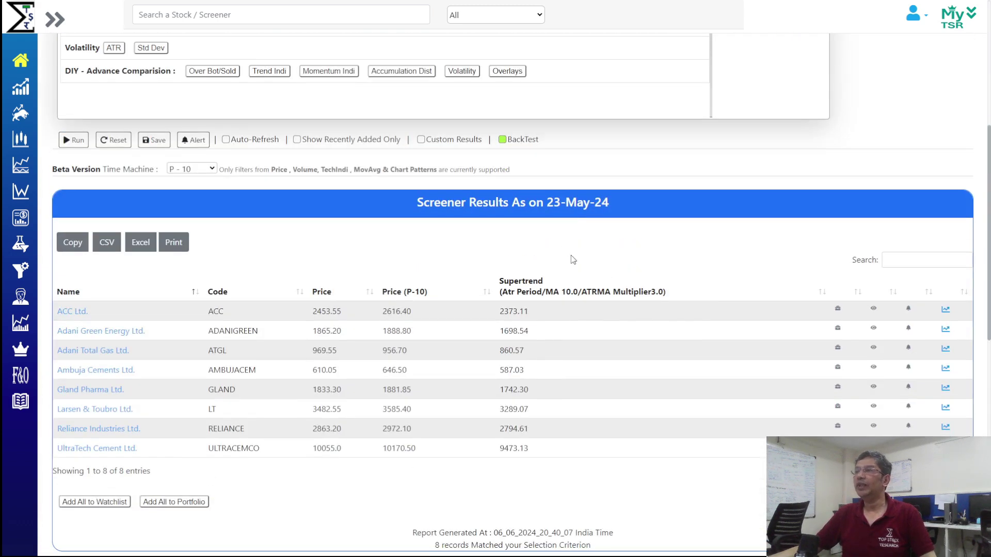
{"action": "left_click_drag", "start_coordinate": [544, 203], "coordinate": [619, 206]}
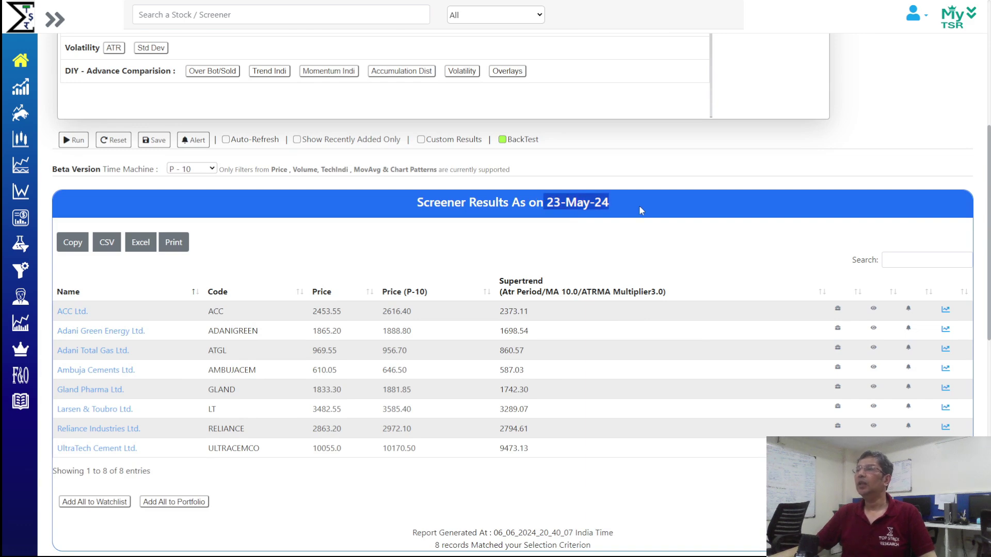
View the interactive Supertrend charts of ACC and Adani Green Energy from the backtest results, and close the chart window
{"action": "left_click", "coordinate": [945, 311]}
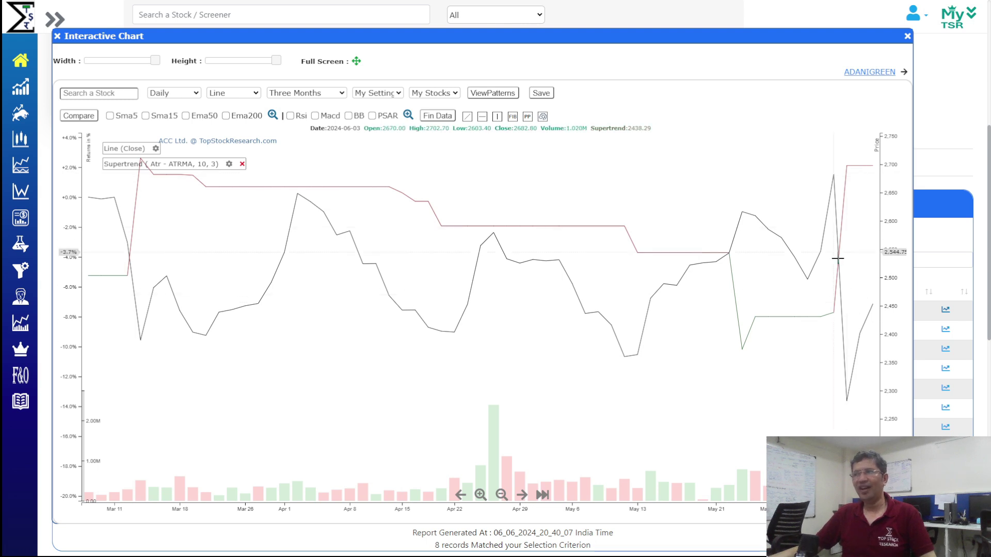
{"action": "left_click", "coordinate": [871, 72]}
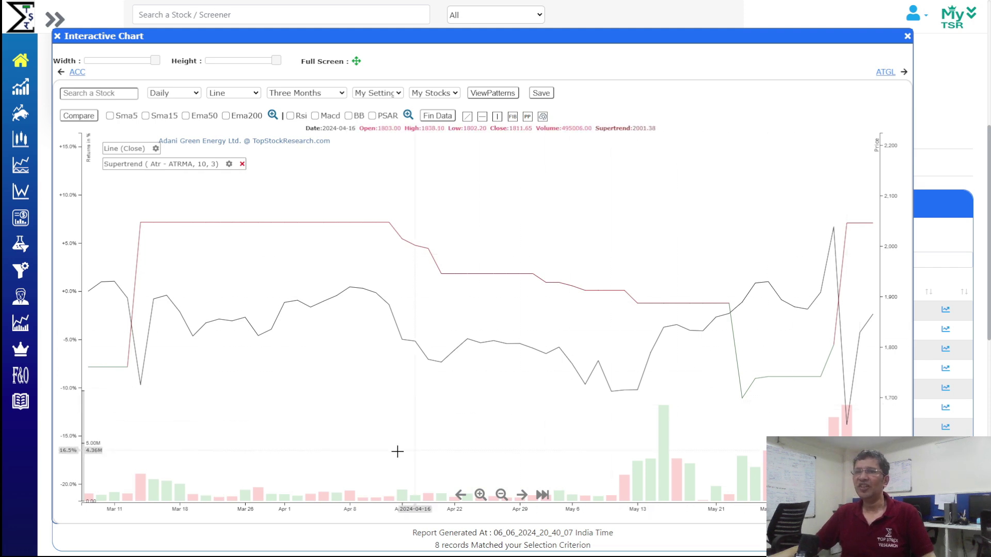
{"action": "left_click", "coordinate": [907, 37]}
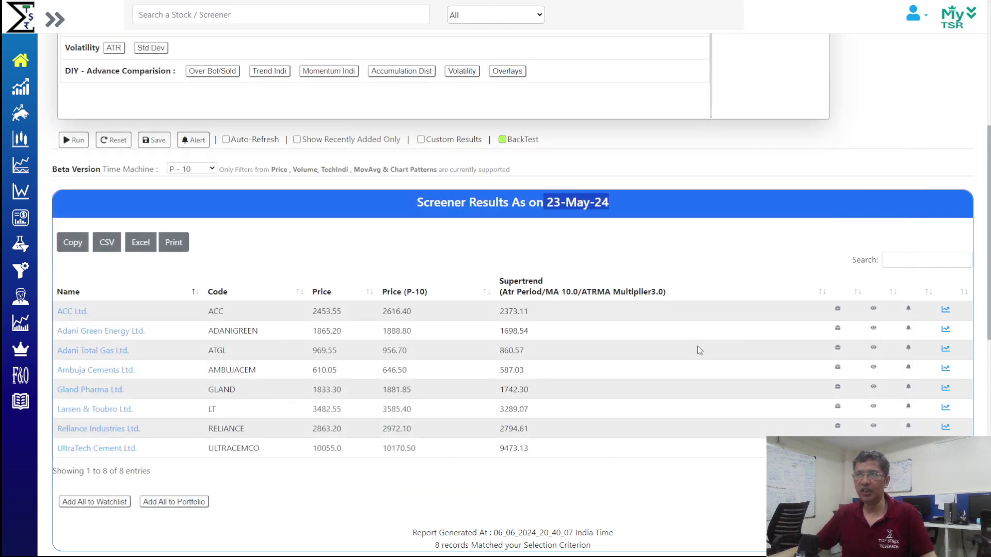
{"action": "left_click", "coordinate": [508, 260]}
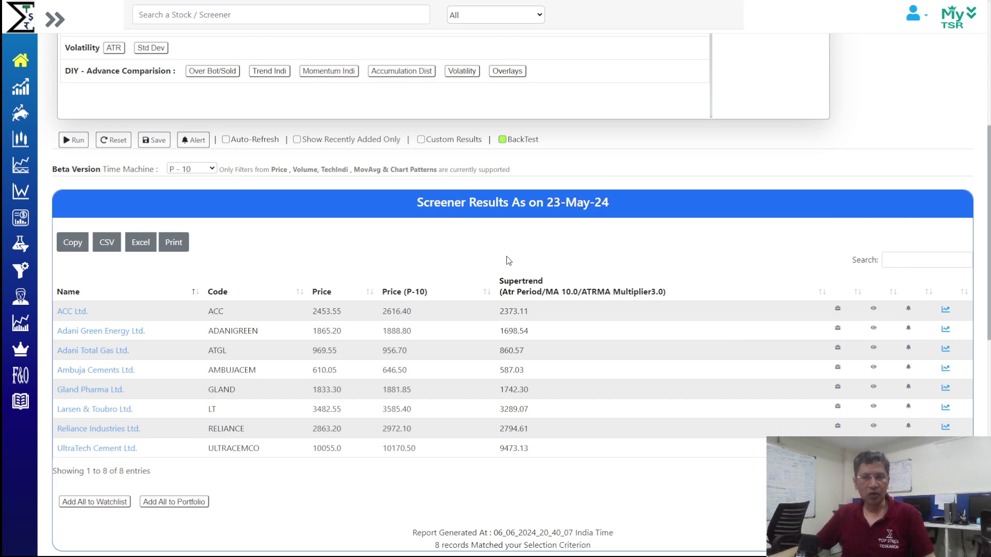